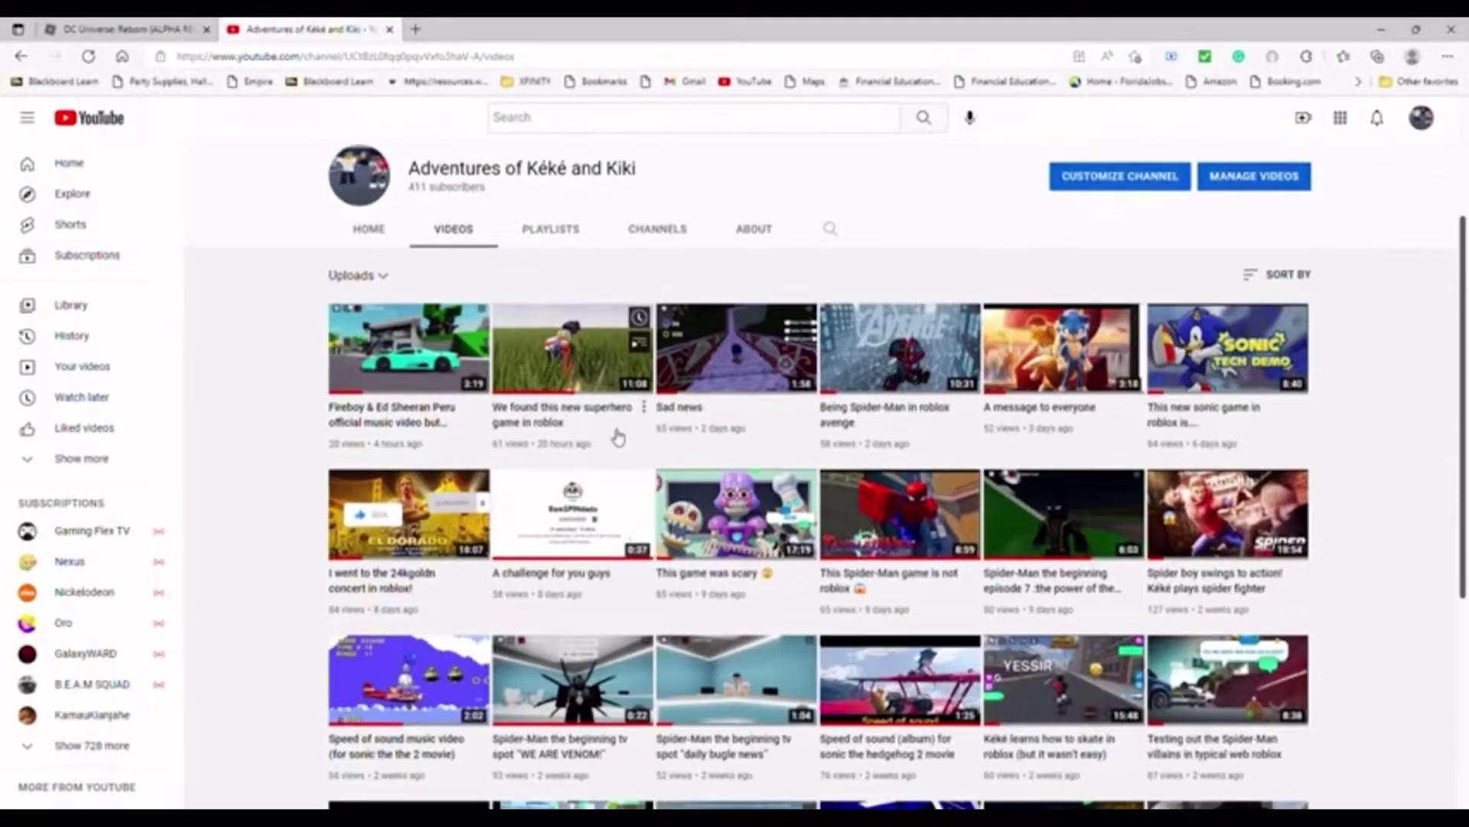
scroll(612, 427, down, 5)
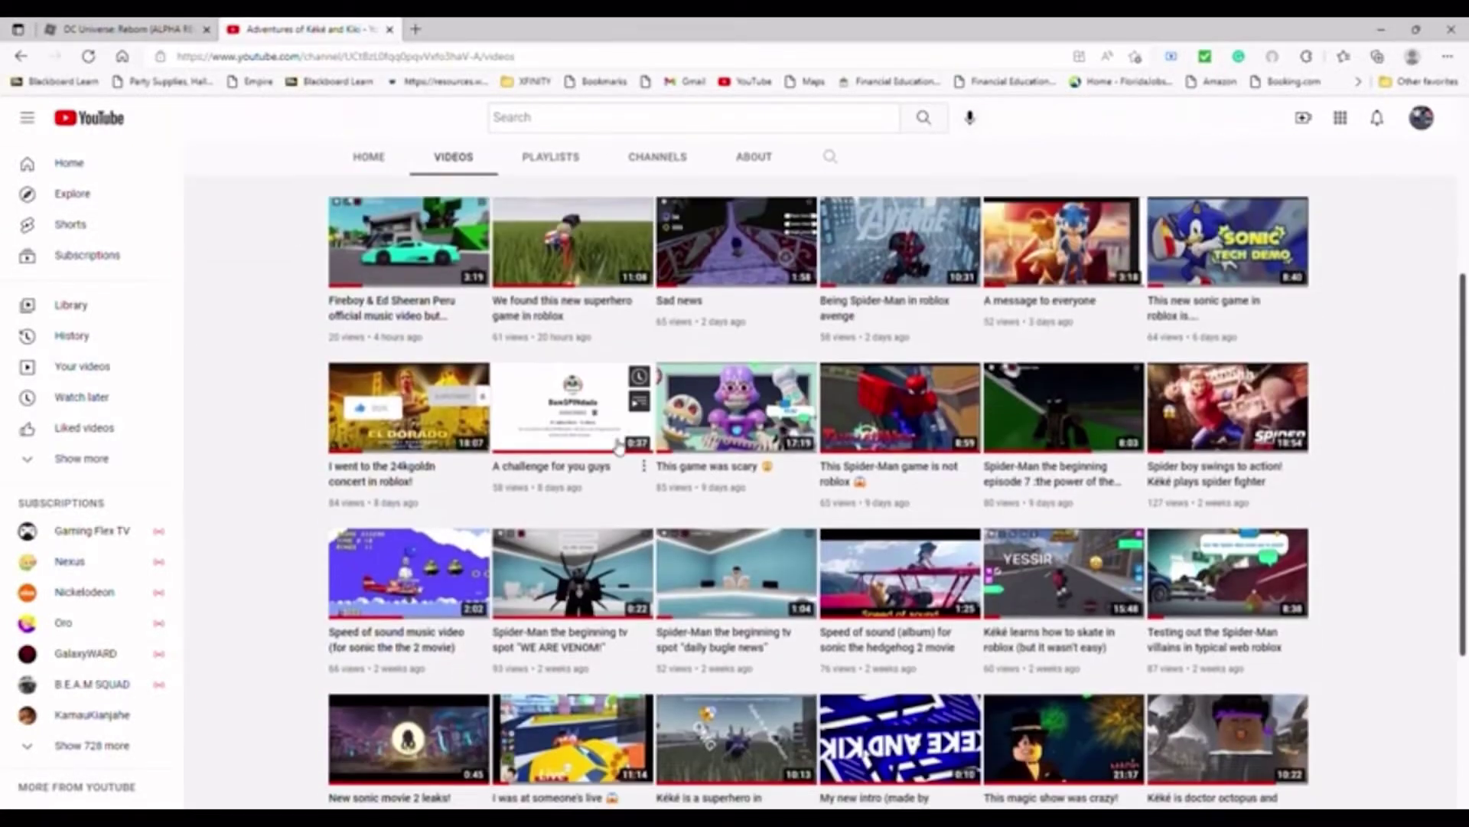
scroll(611, 426, down, 5)
scroll(658, 502, down, 4)
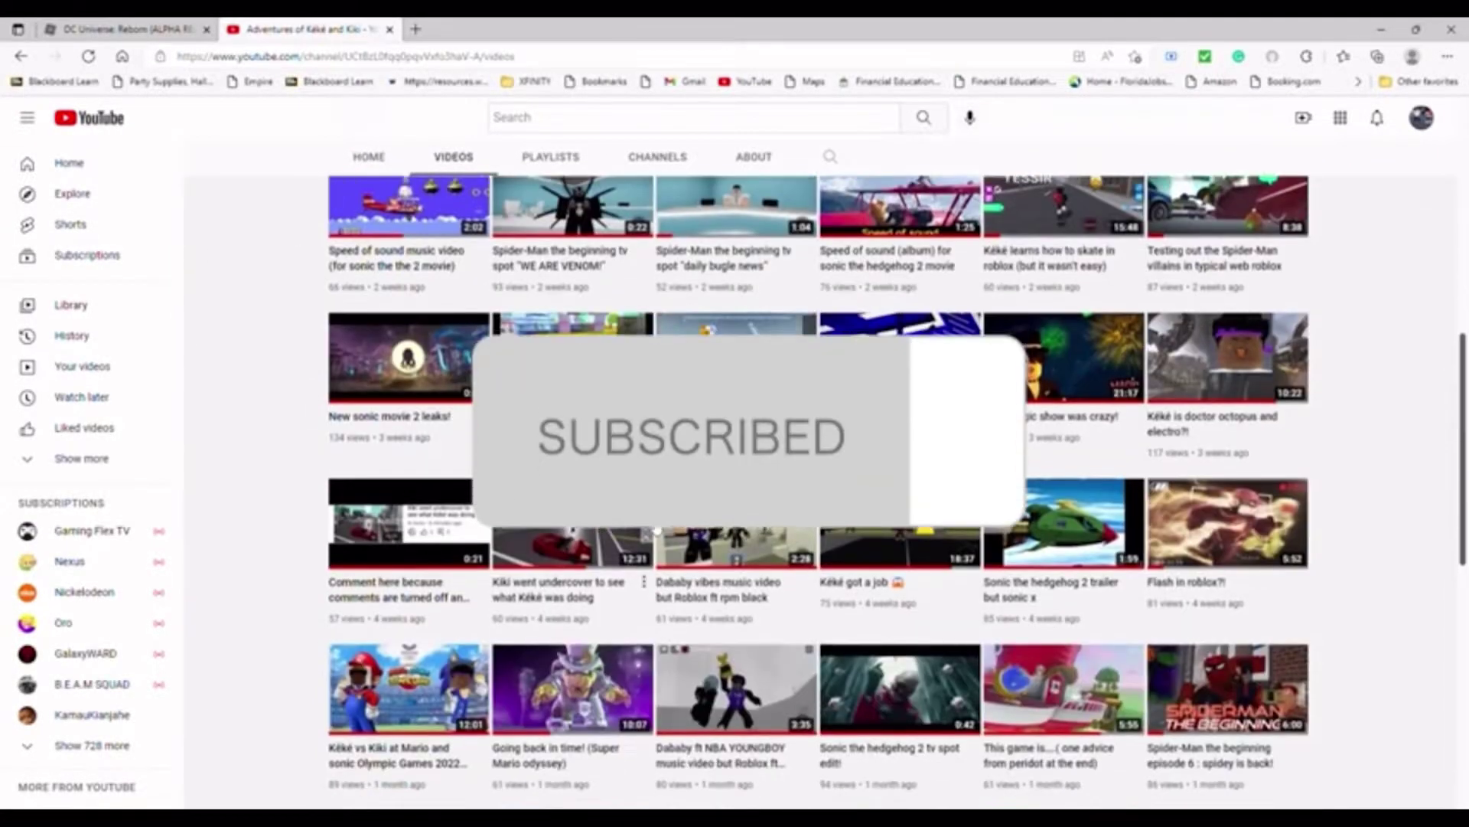
scroll(657, 503, down, 4)
scroll(658, 503, down, 4)
scroll(657, 503, down, 3)
scroll(655, 540, down, 3)
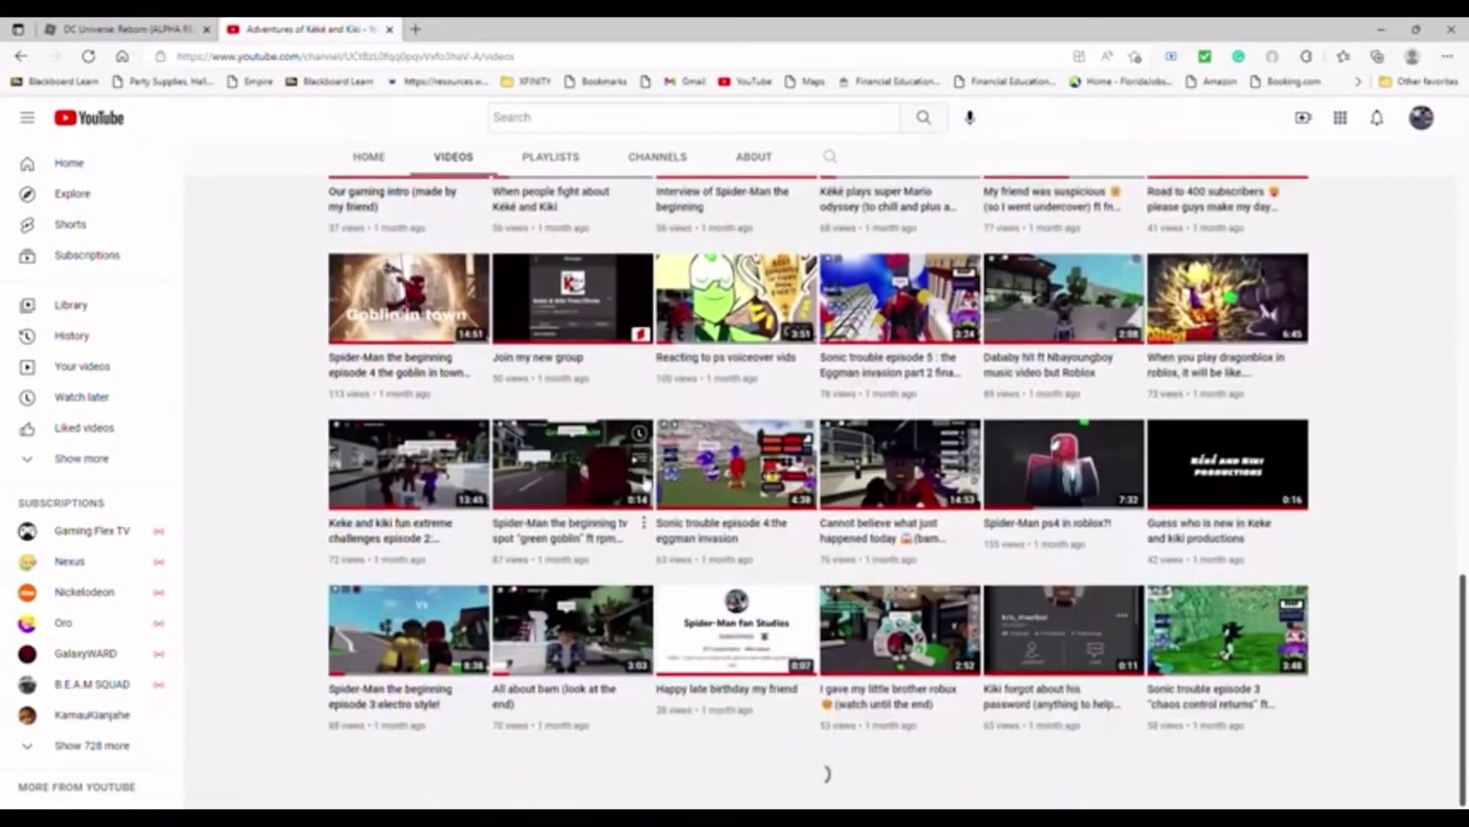
scroll(655, 539, down, 3)
scroll(655, 540, down, 5)
scroll(655, 539, down, 3)
scroll(654, 554, up, 3)
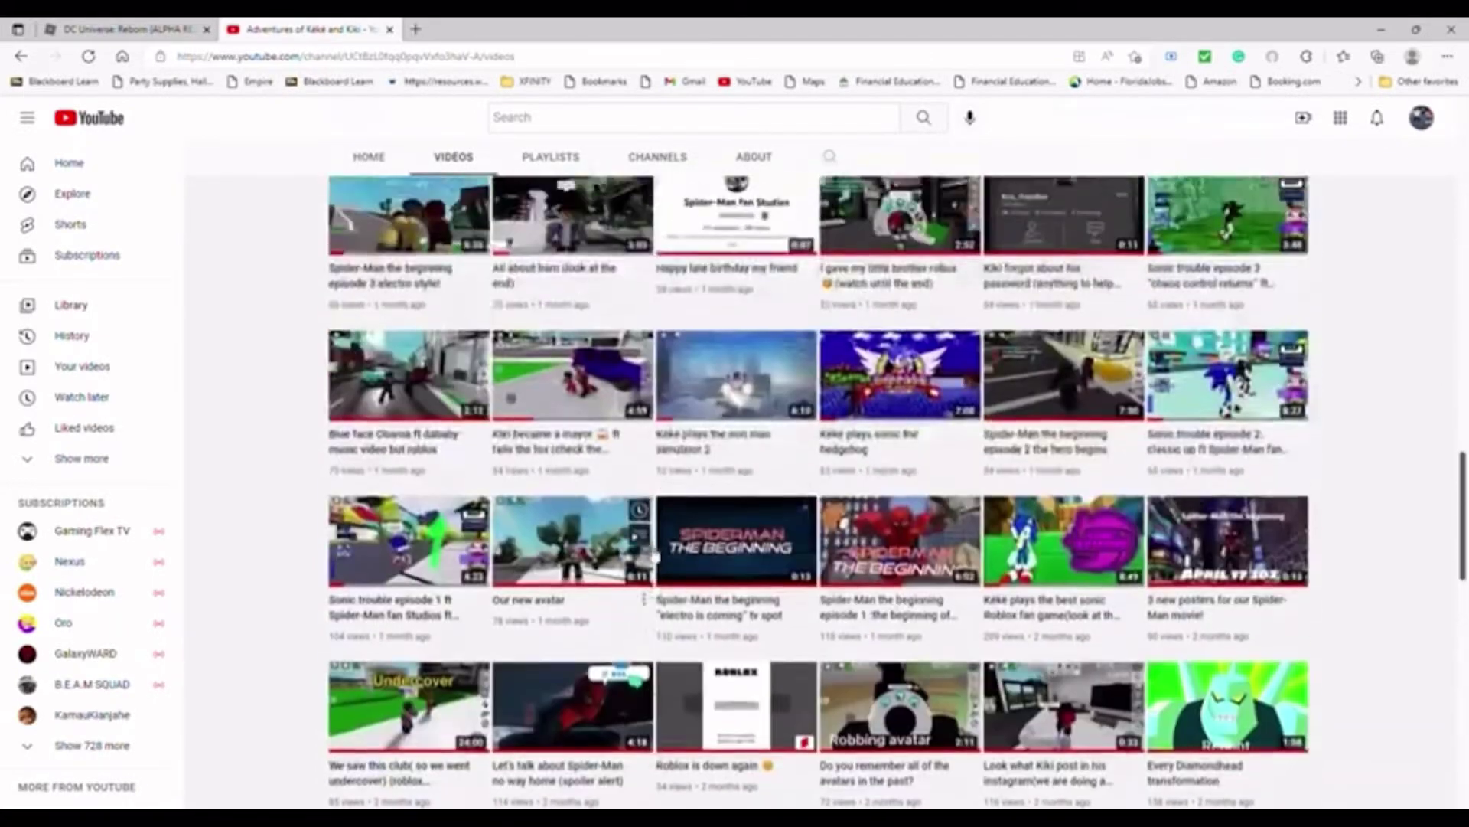
scroll(654, 554, down, 3)
scroll(655, 553, down, 2)
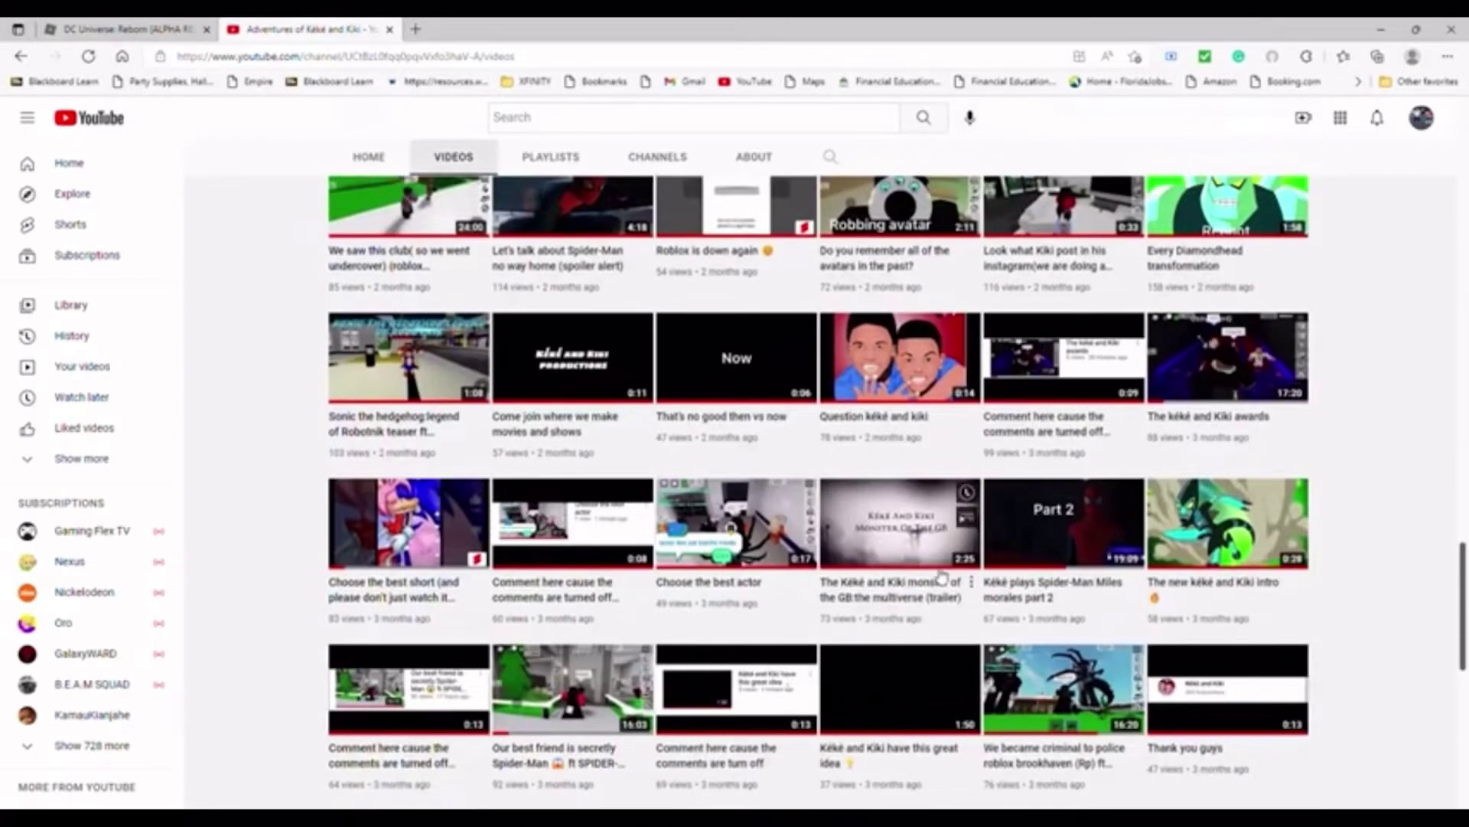
scroll(942, 574, up, 3)
scroll(948, 523, up, 5)
scroll(688, 459, up, 6)
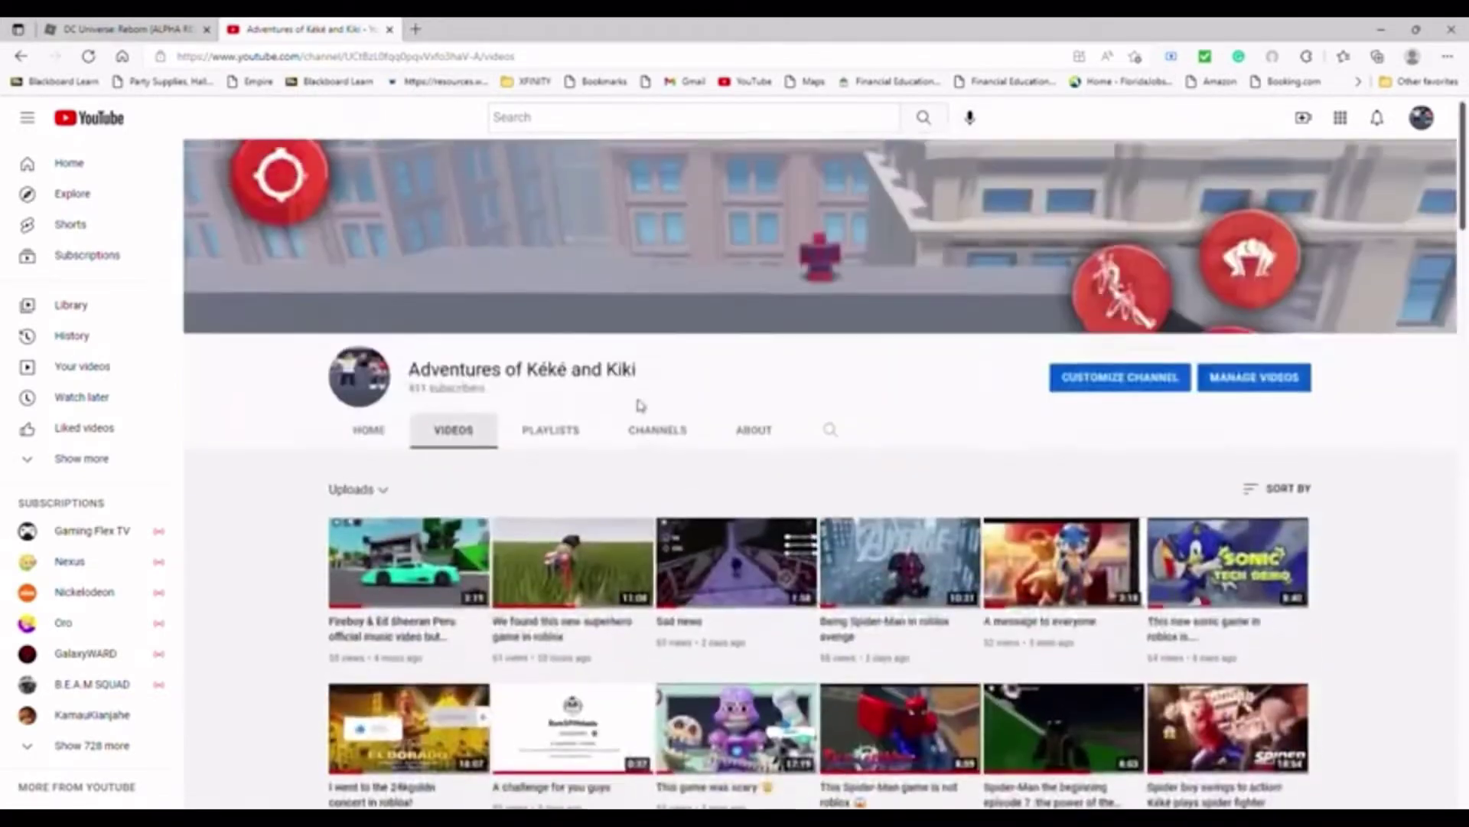
scroll(640, 411, down, 3)
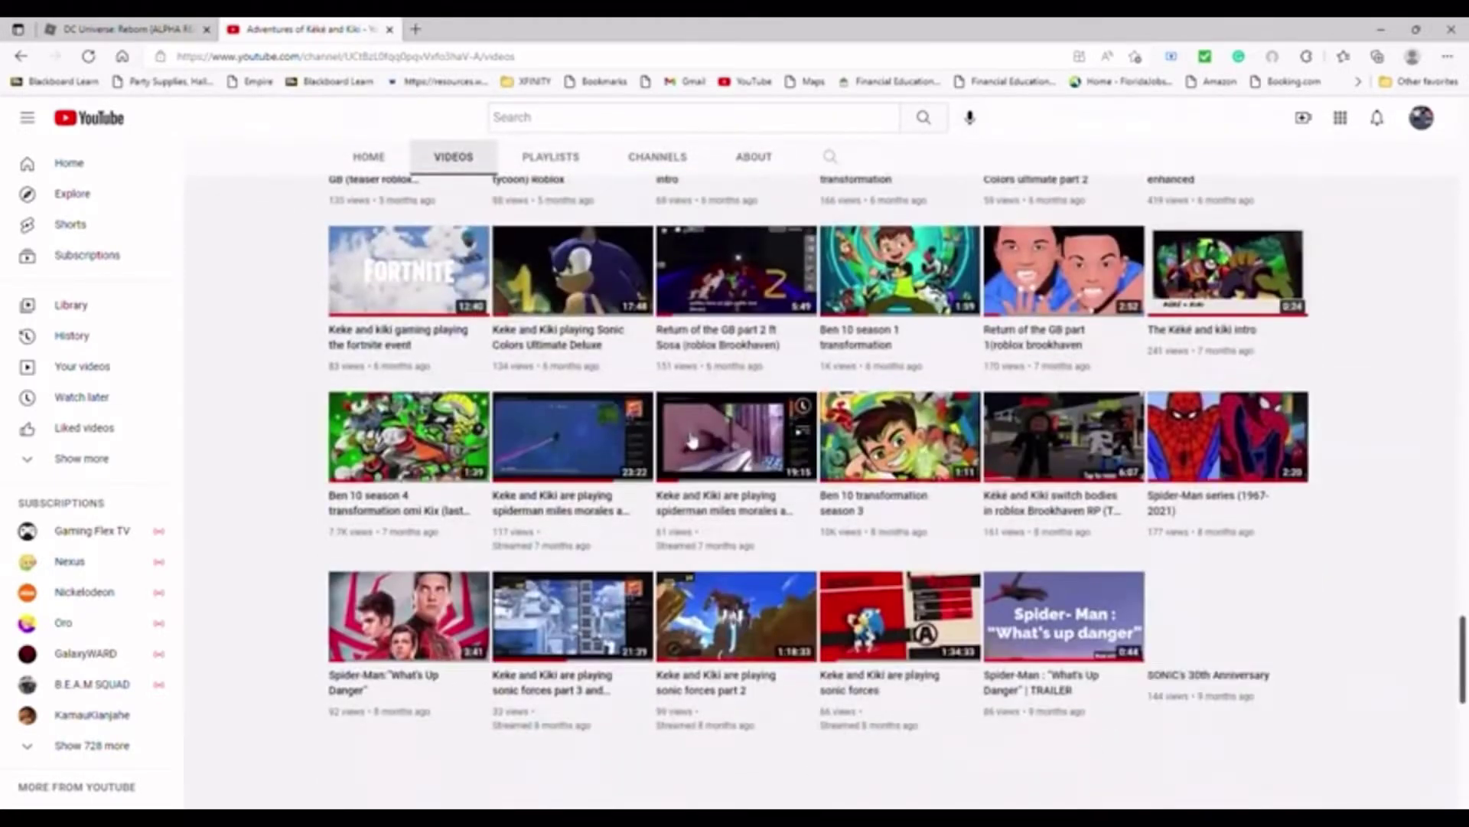
scroll(687, 439, down, 1)
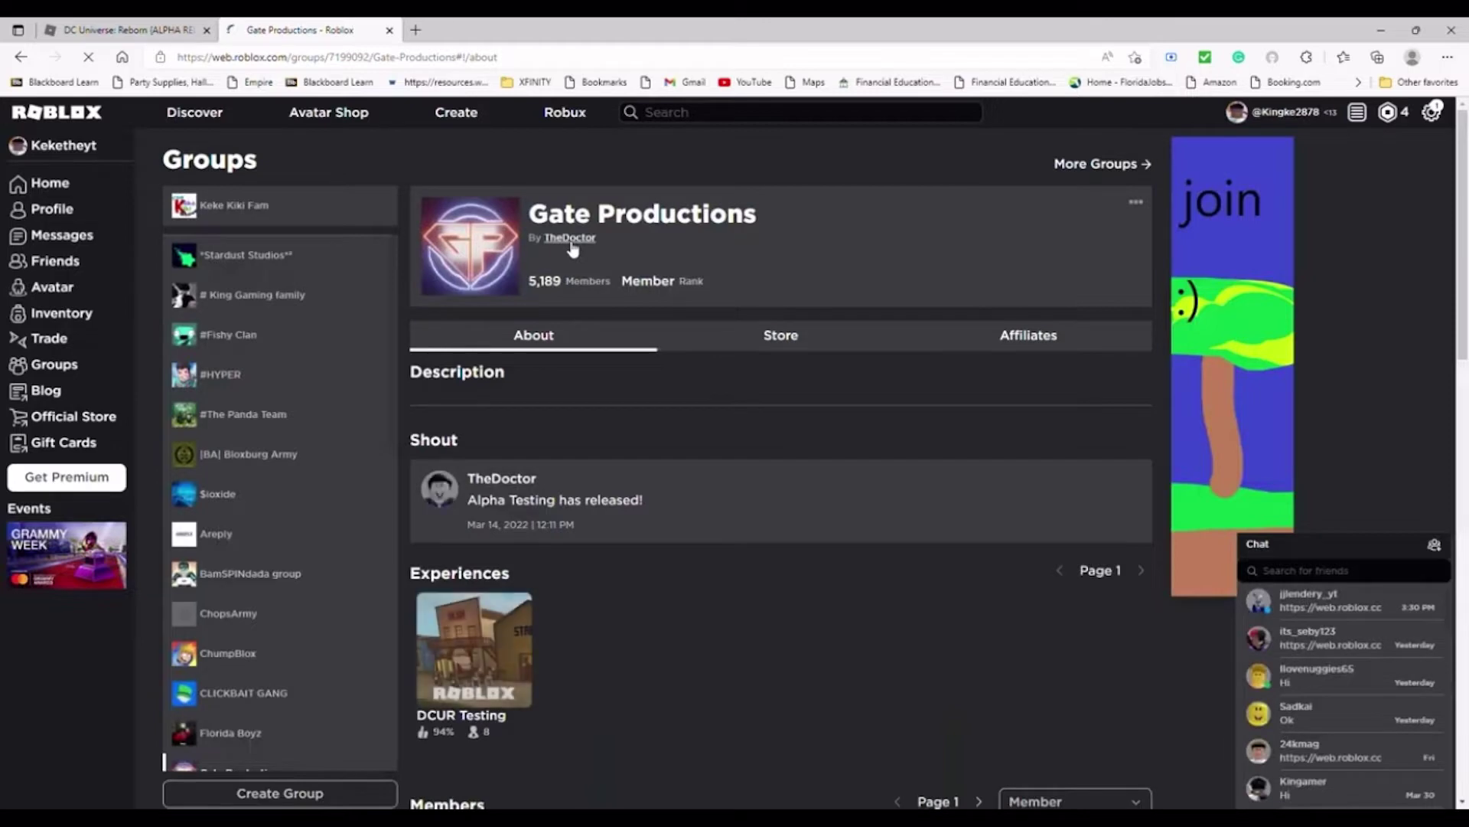
Open the profile of TheDoctor, the Gate Productions group's creator.
click(502, 478)
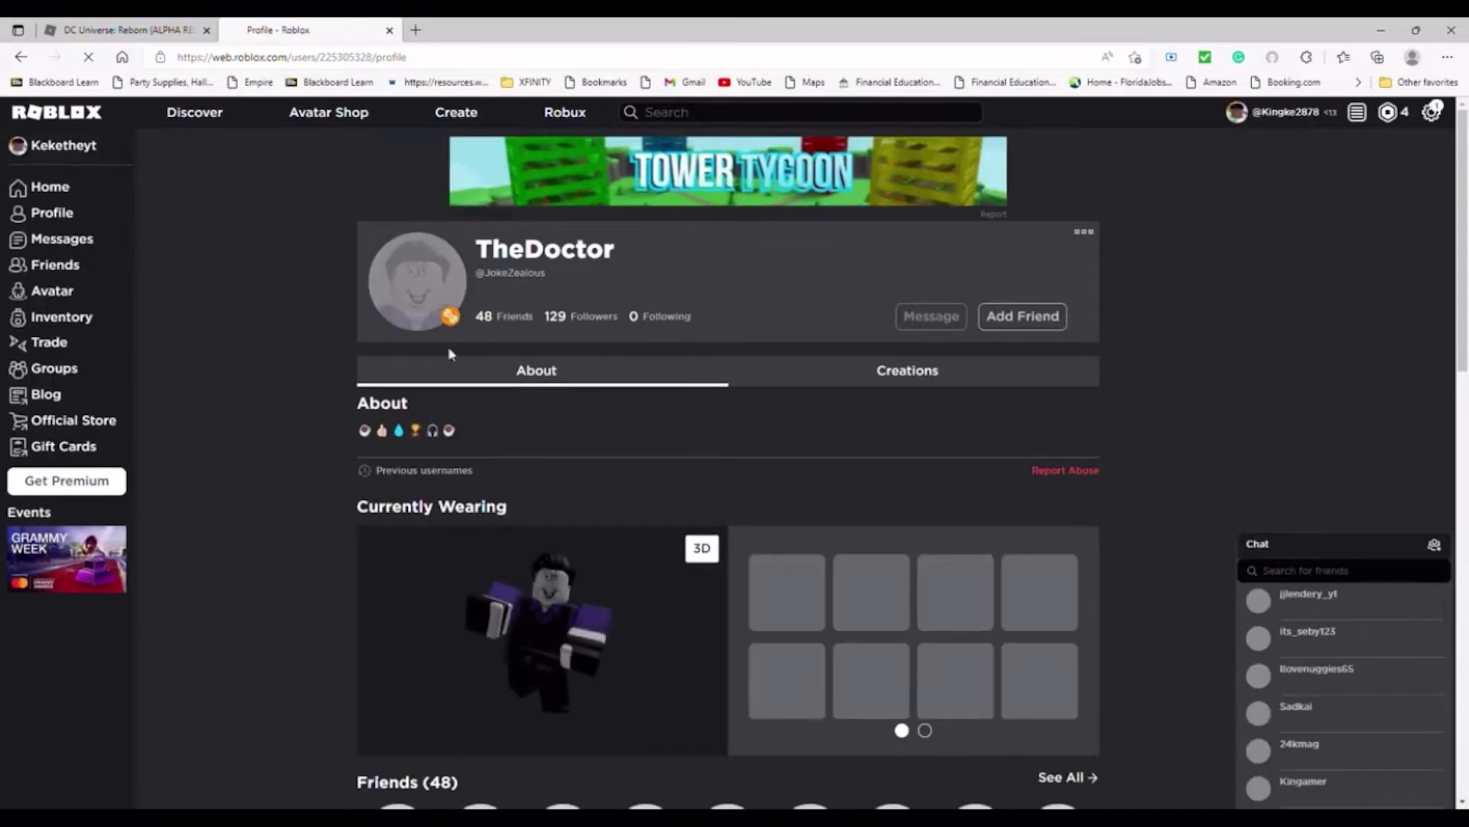
scroll(632, 285, down, 4)
scroll(681, 295, up, 4)
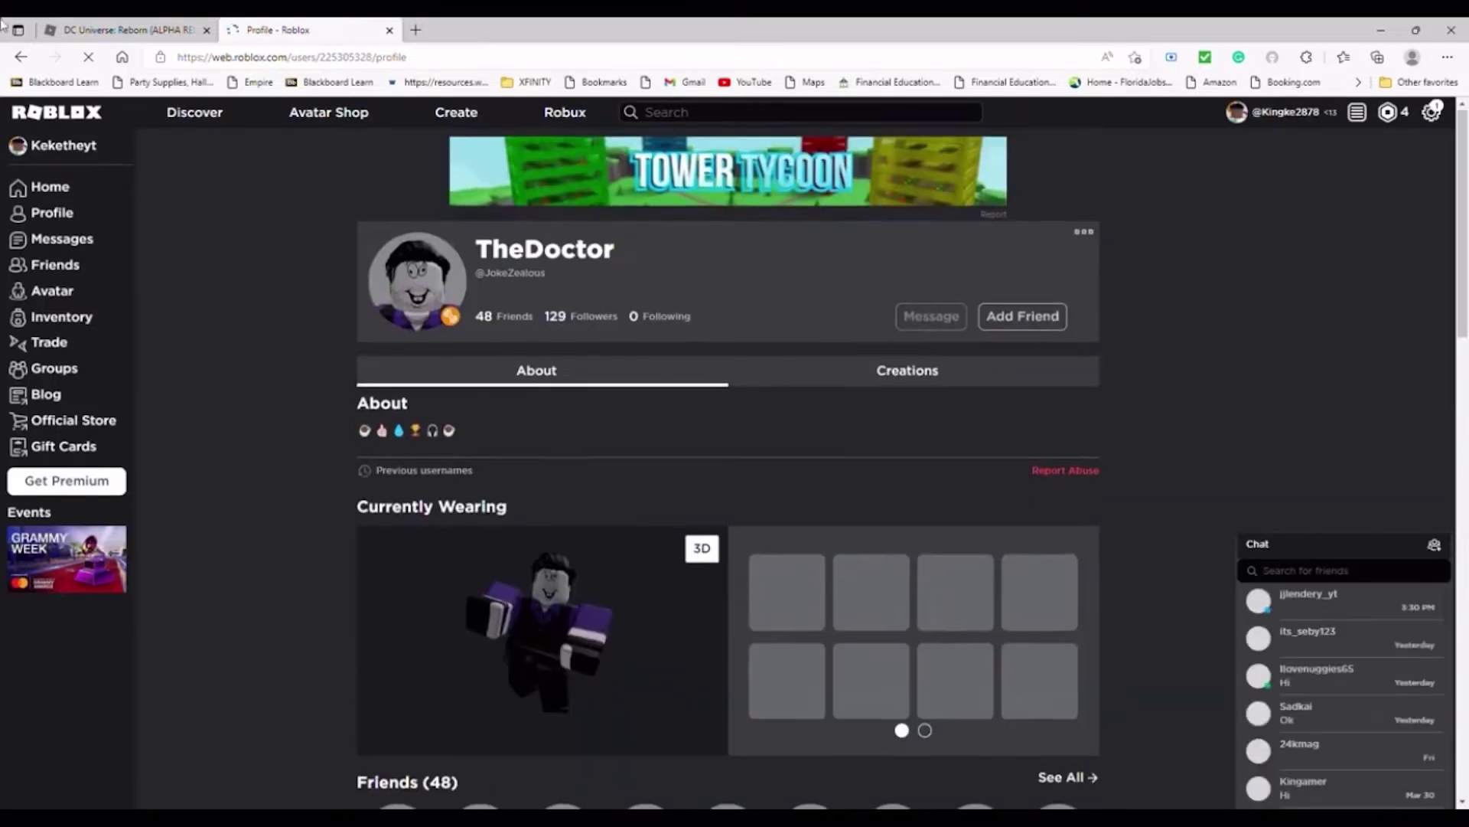
scroll(565, 358, down, 2)
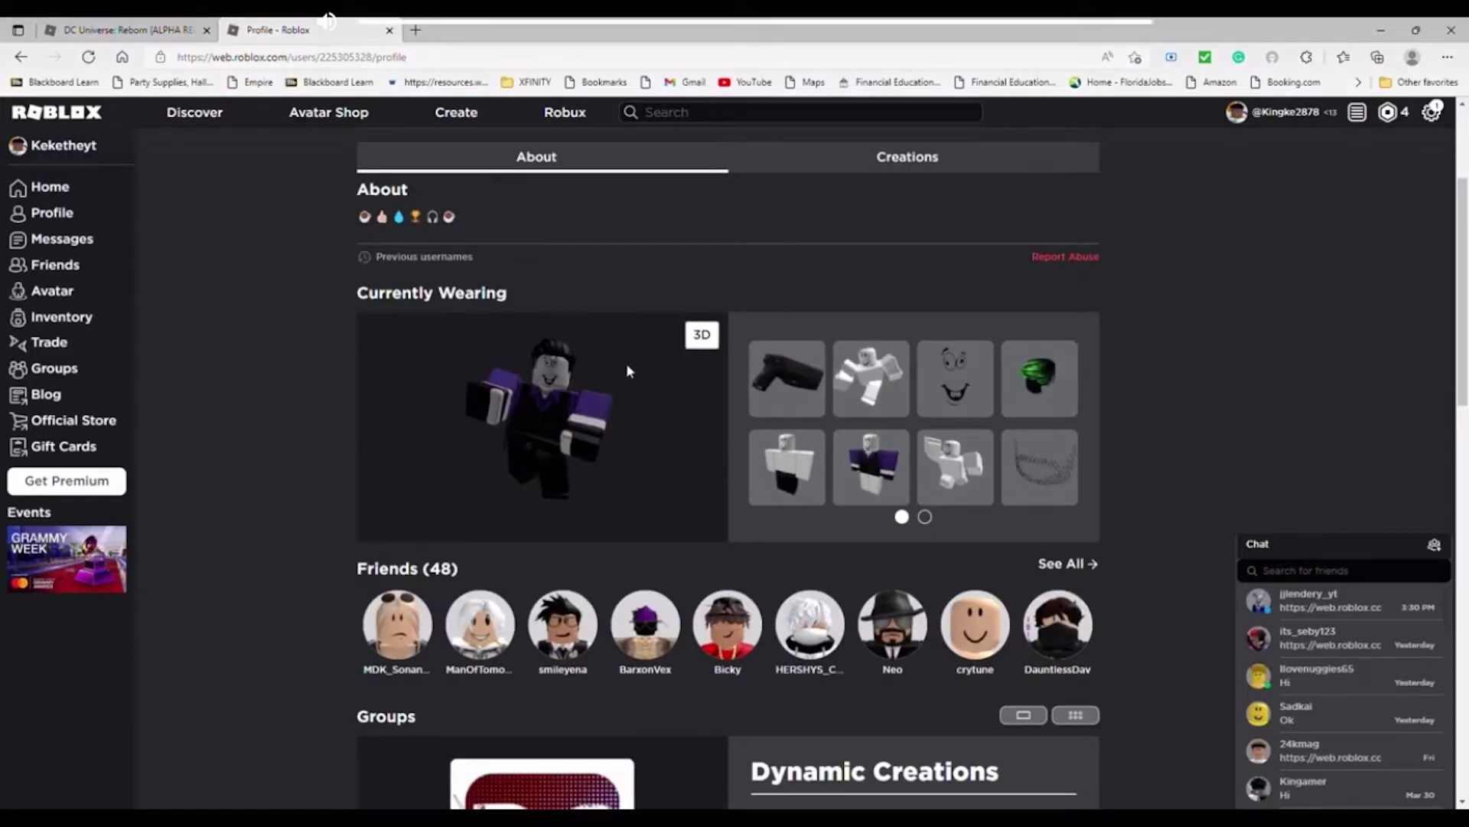
scroll(626, 363, up, 2)
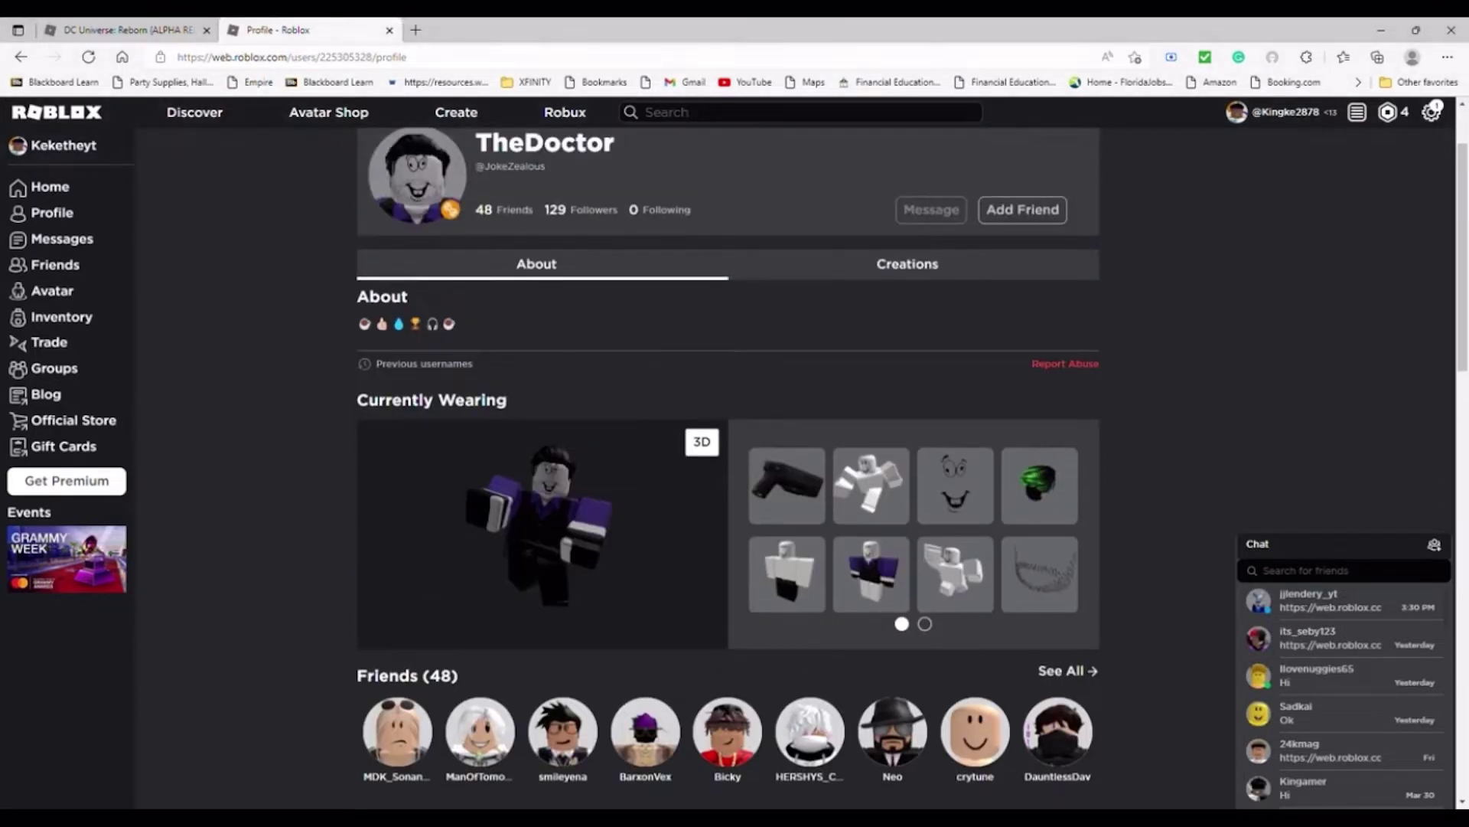
scroll(437, 238, down, 2)
scroll(437, 237, up, 2)
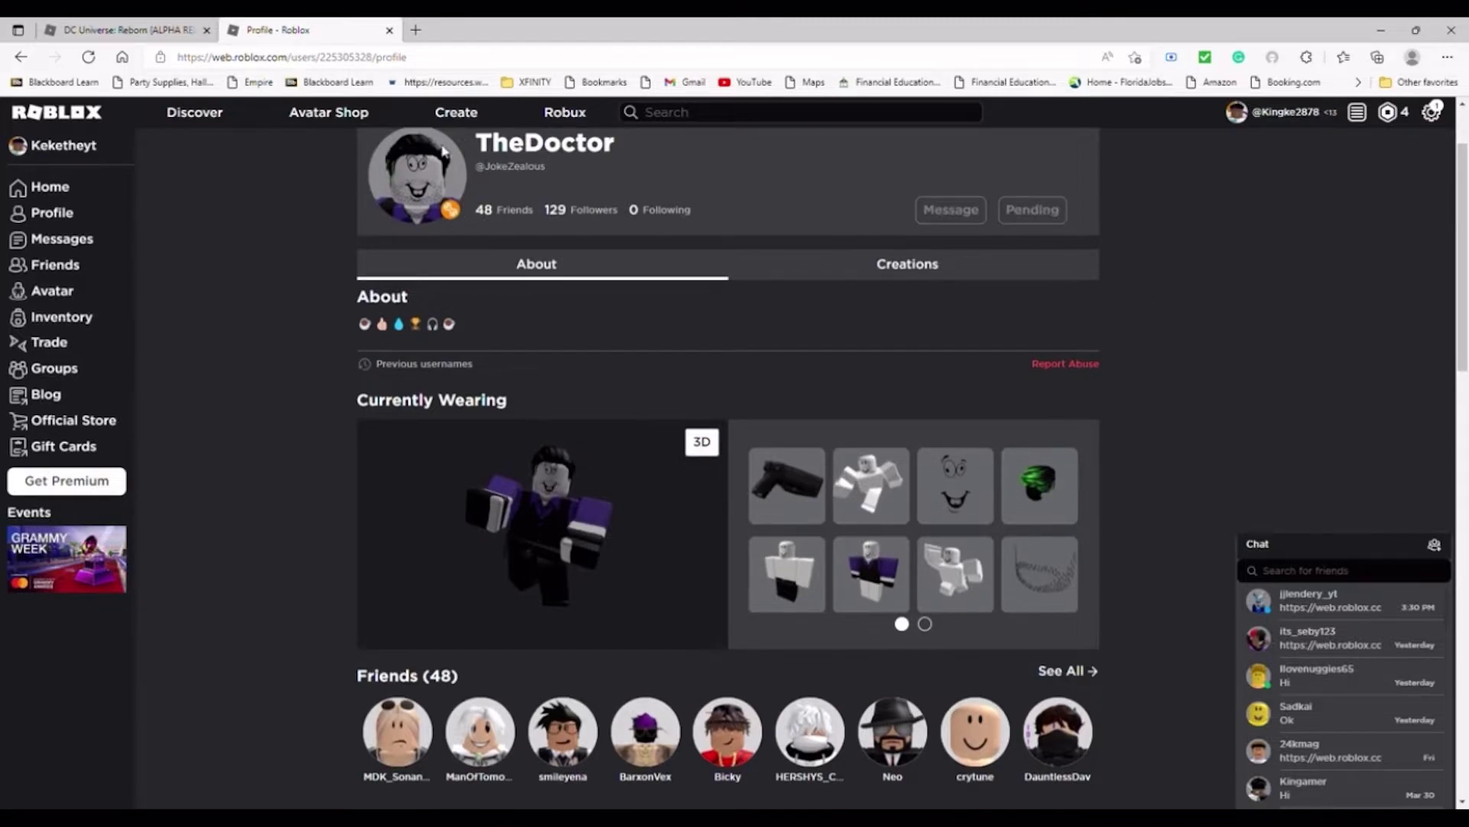
scroll(530, 238, down, 5)
scroll(529, 238, down, 3)
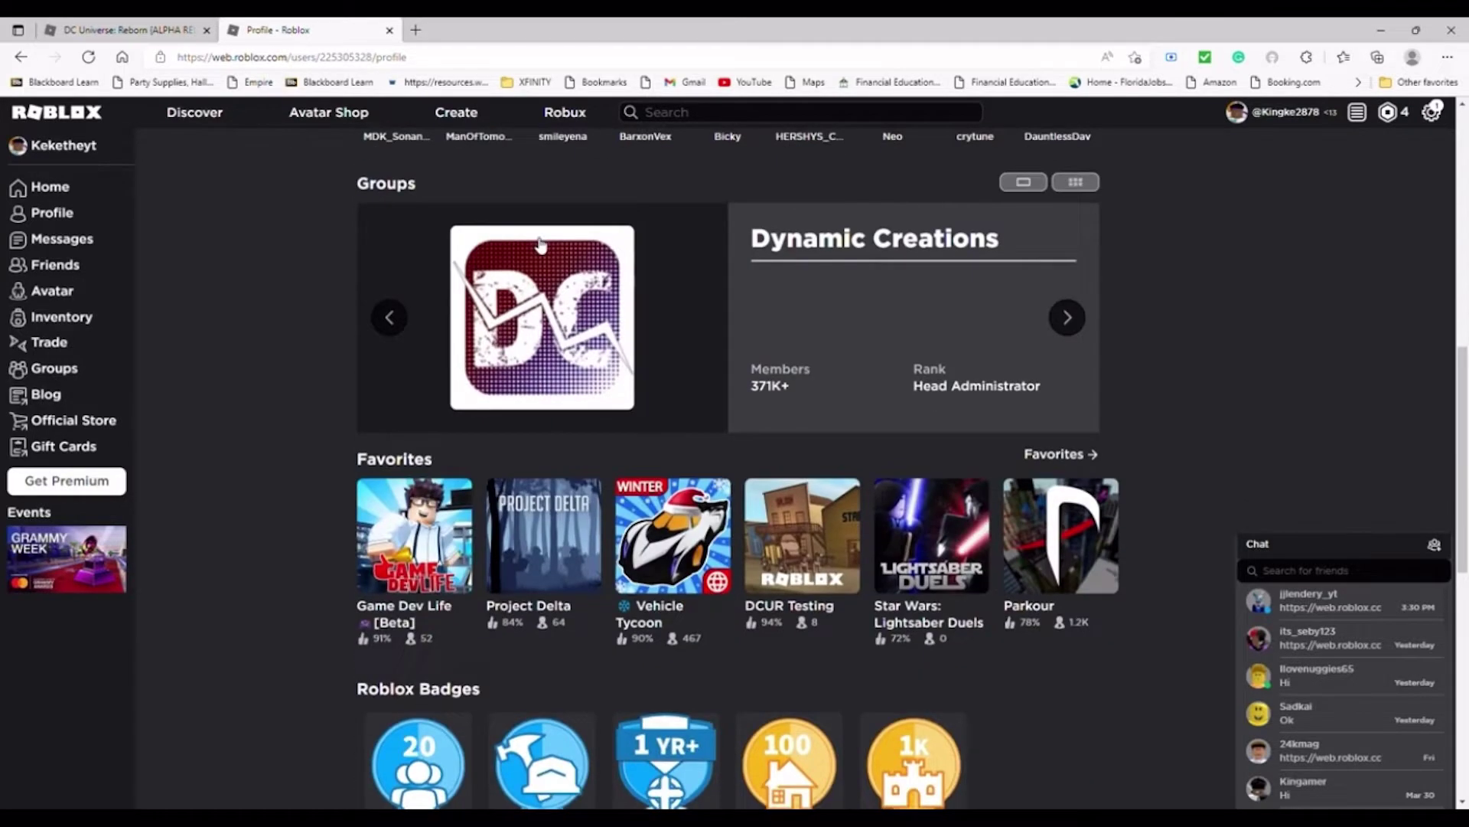
scroll(529, 238, up, 3)
scroll(538, 235, up, 4)
scroll(539, 235, up, 3)
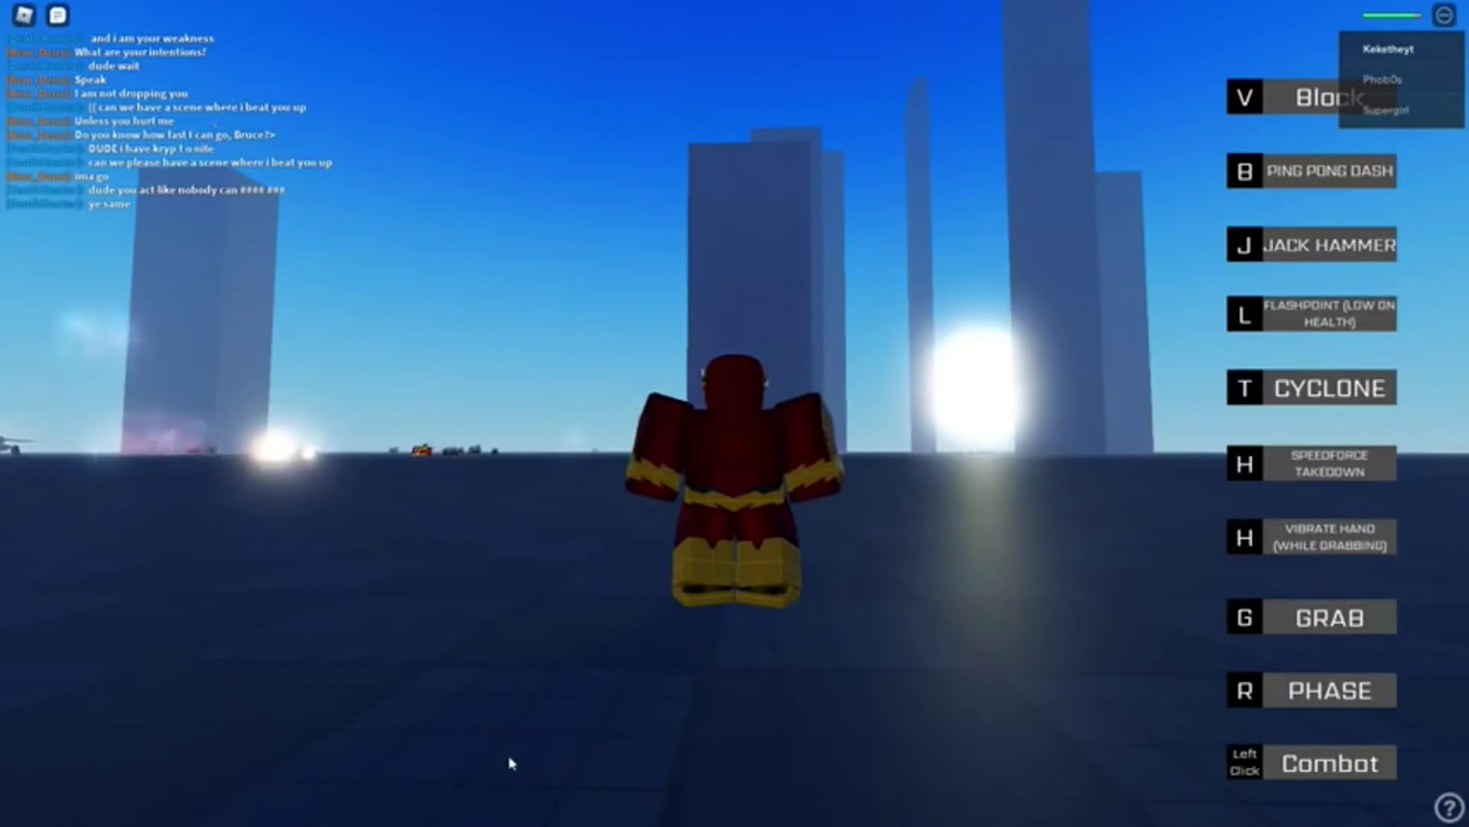
Orbit the camera, power up the Flash's red lightning suit, and sprint forward at super speed.
mouse_move(781, 499)
mouse_down()
mouse_move(768, 509)
mouse_move(763, 494)
mouse_move(828, 483)
mouse_up()
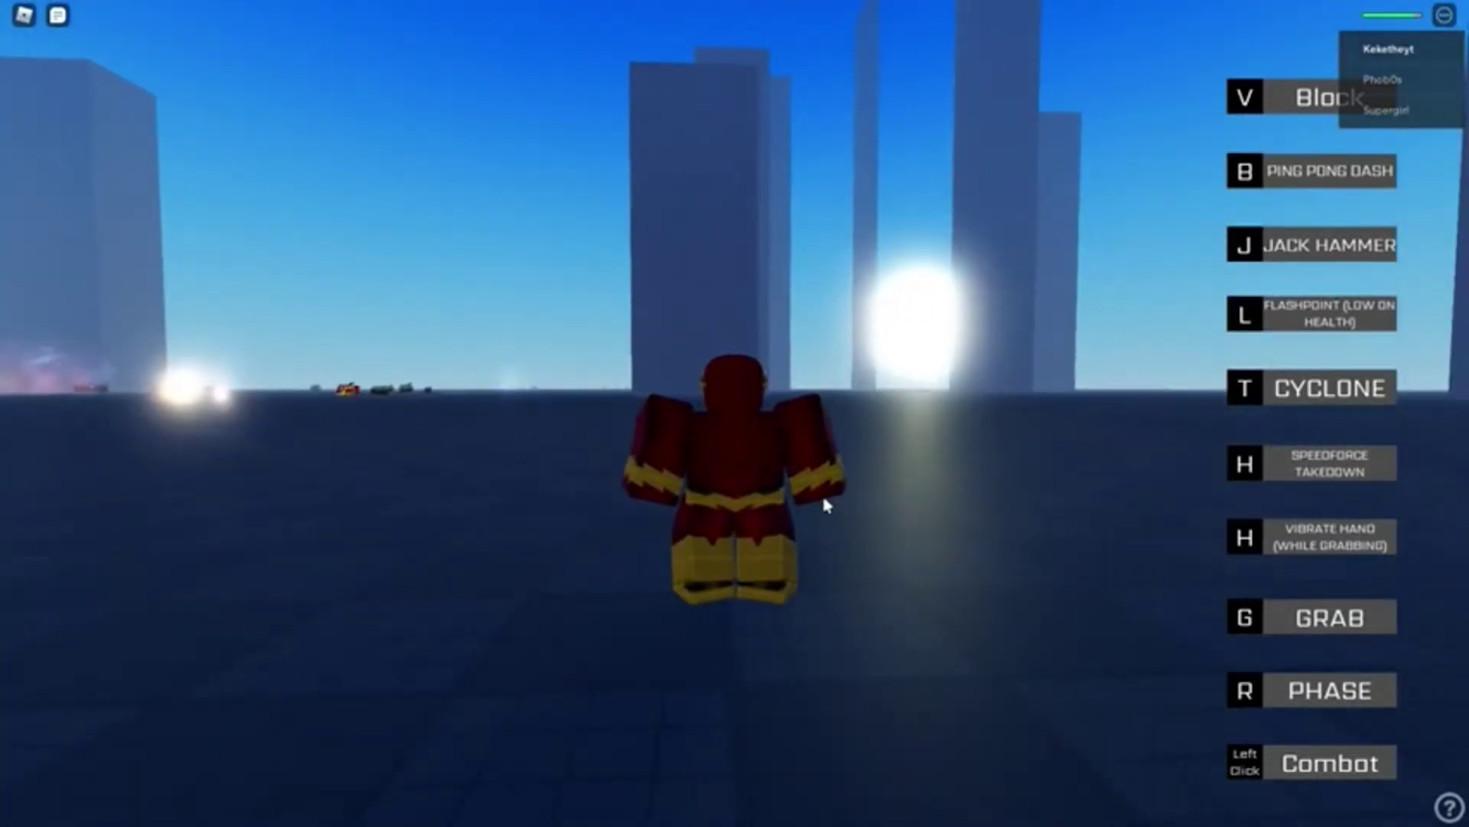
key(v)
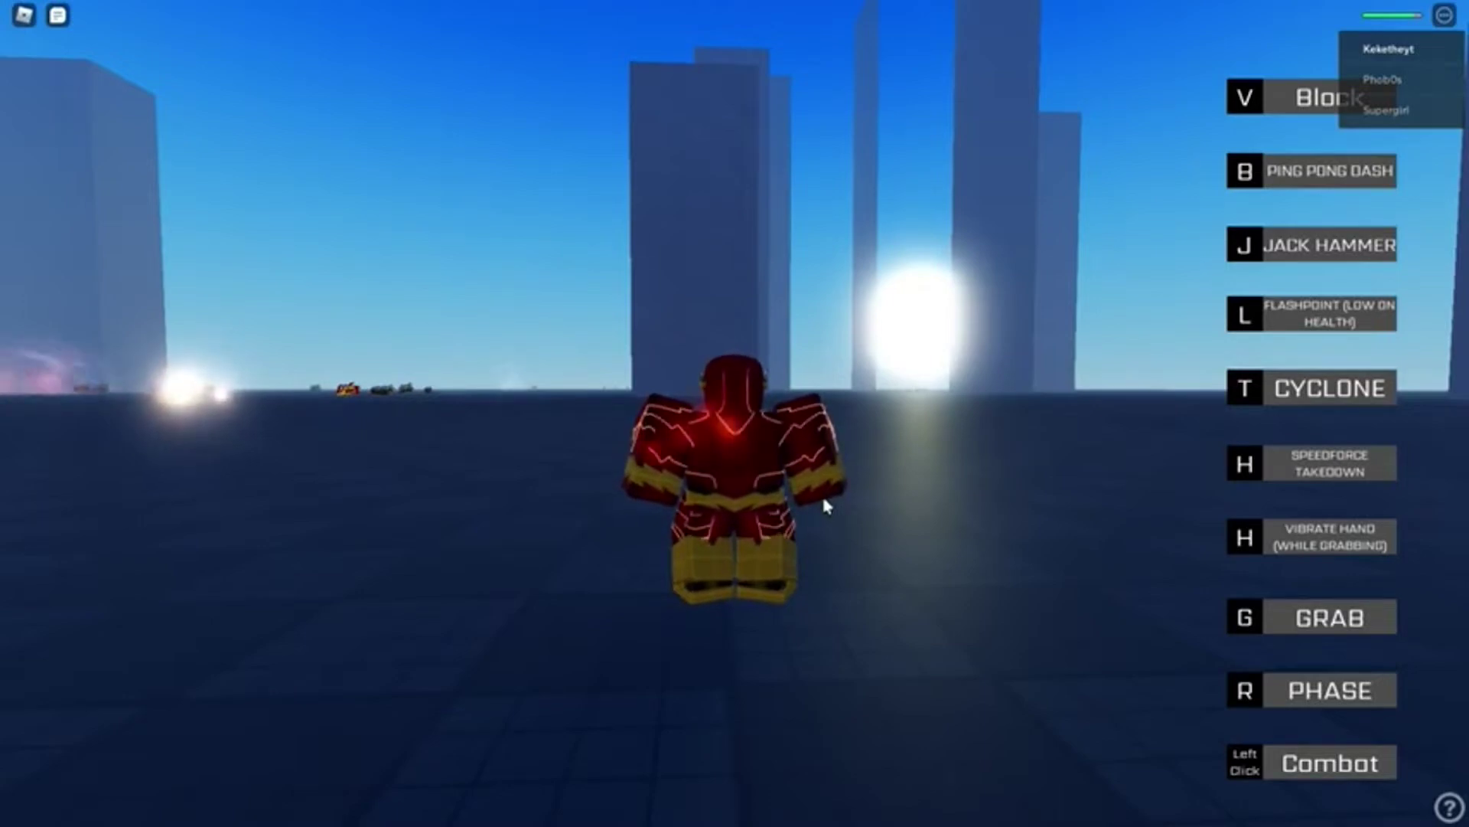
key(w)
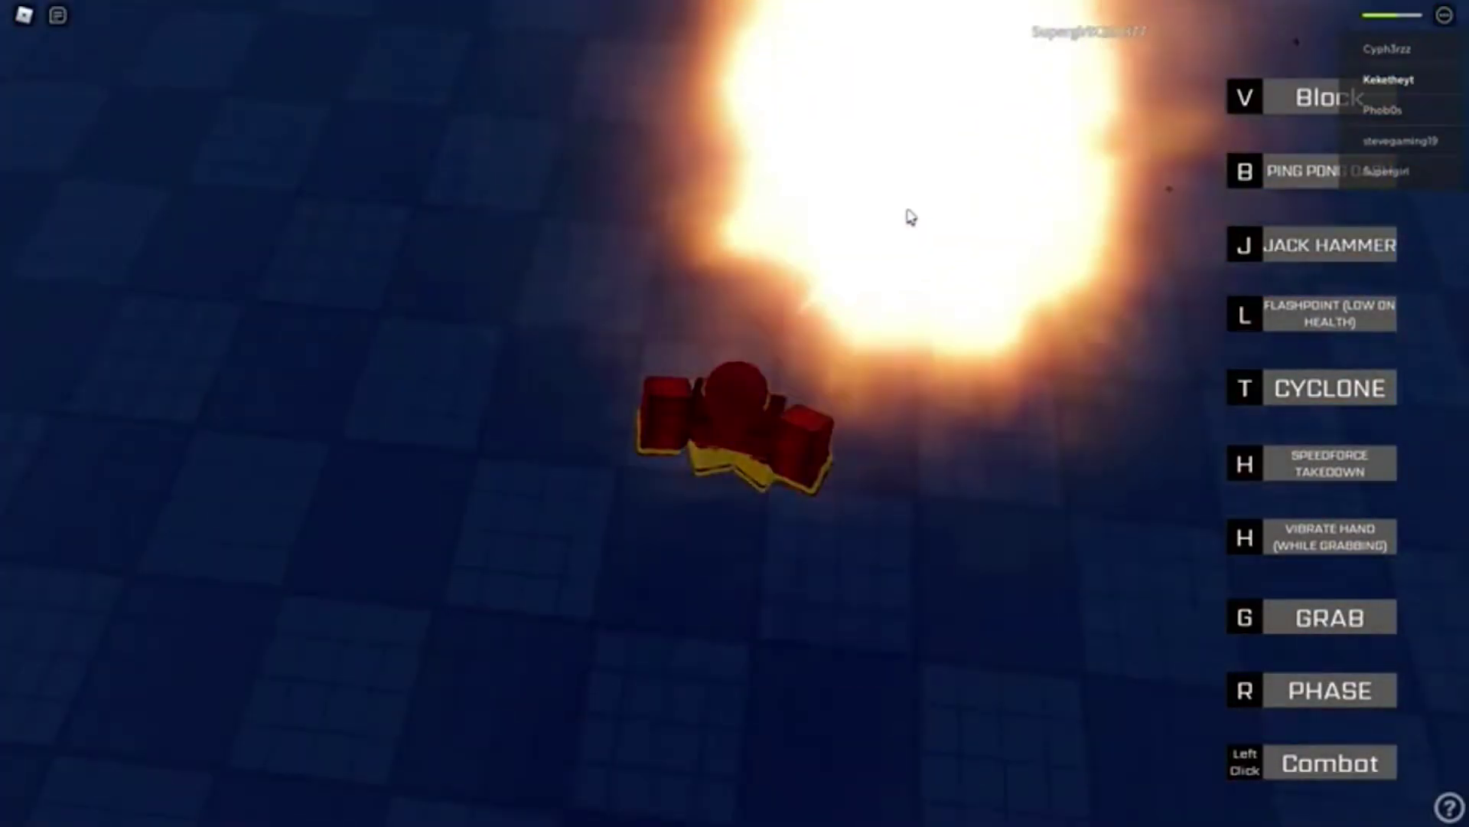
Swing the camera behind the Flash as he races forward trailing lightning.
drag(967, 231, 892, 203)
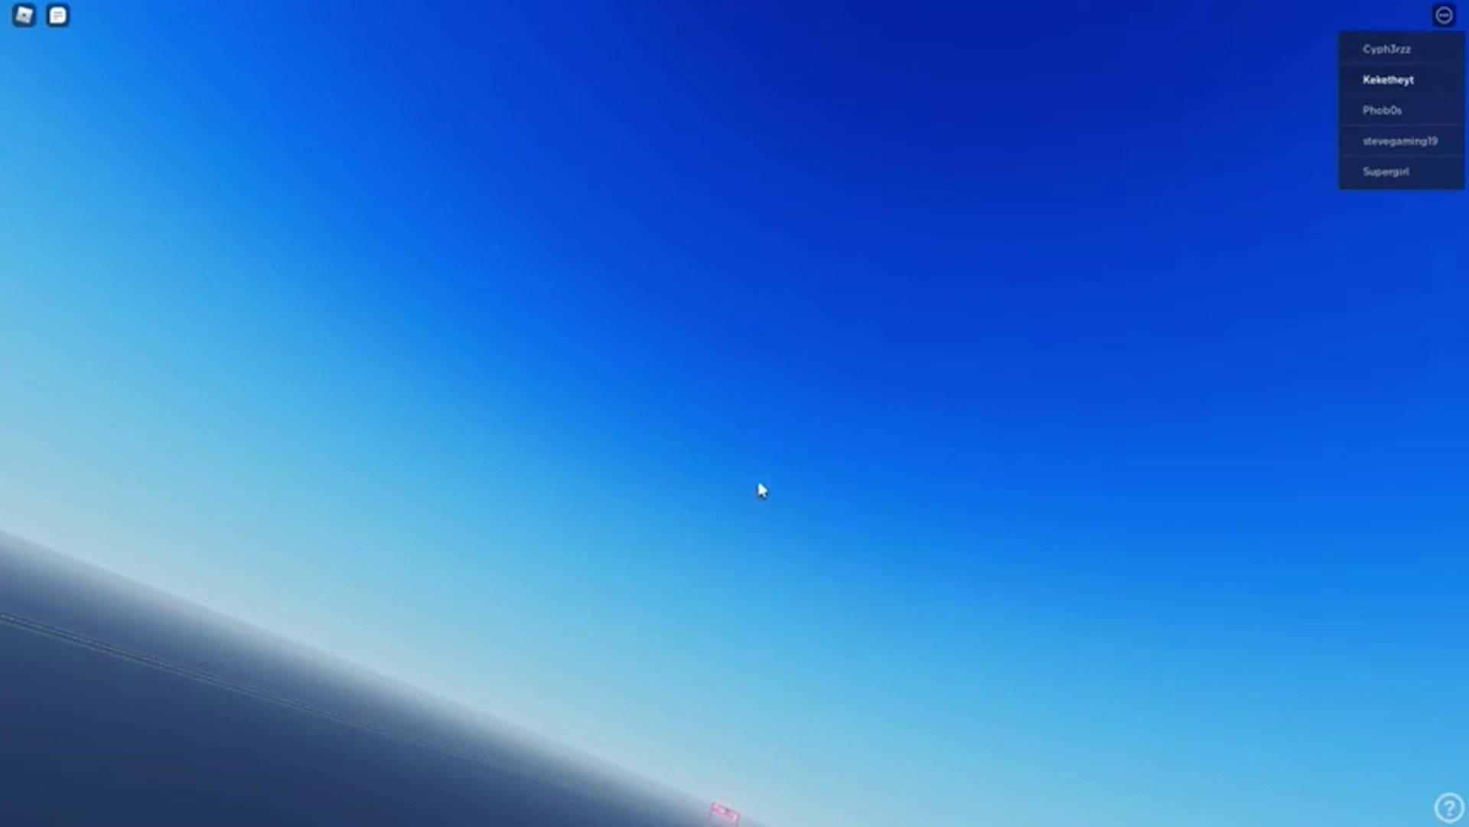
Bring up chat, then spawn into the test area as Batman.
key(slash)
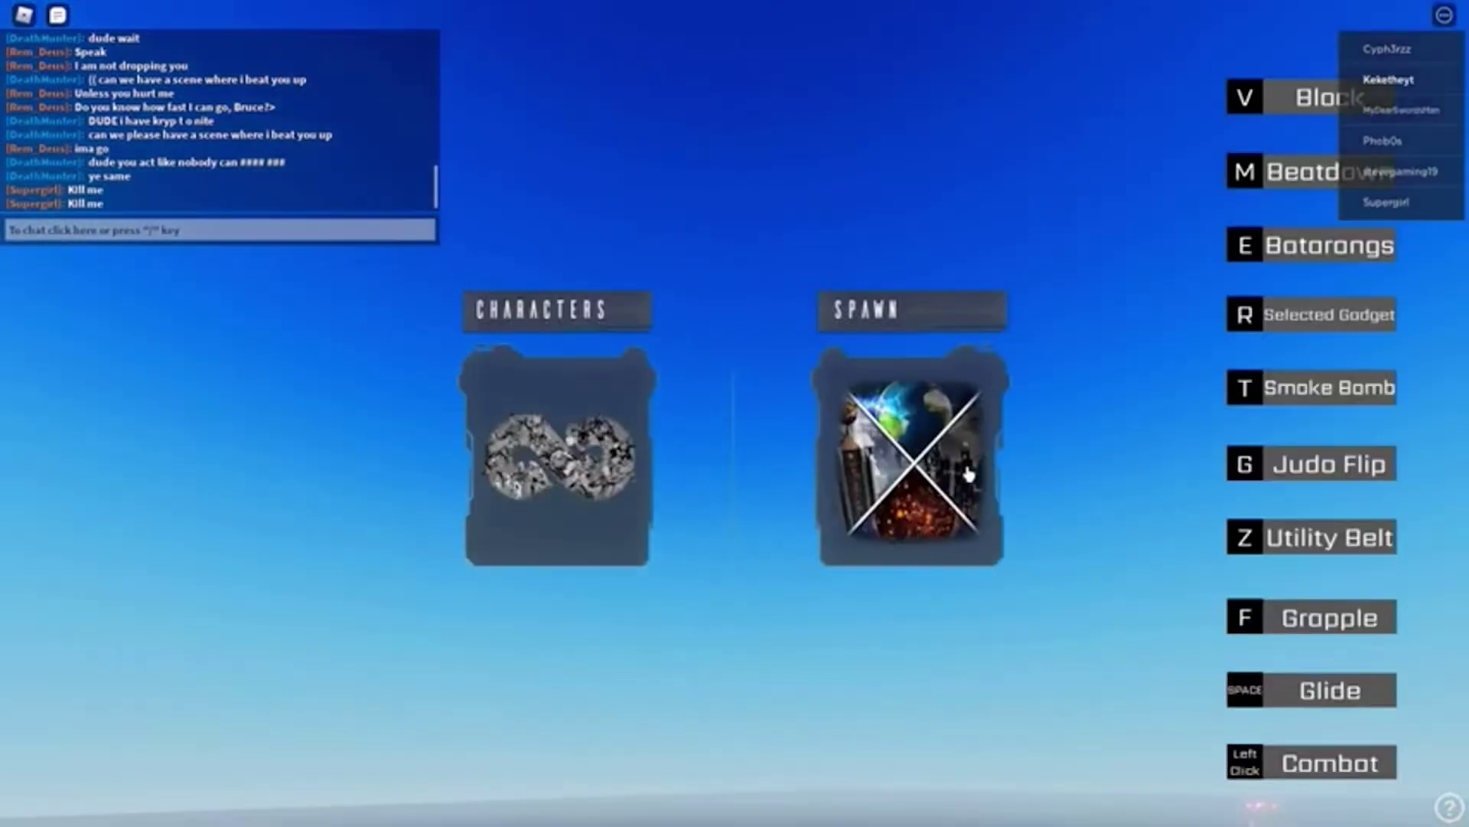
click(967, 473)
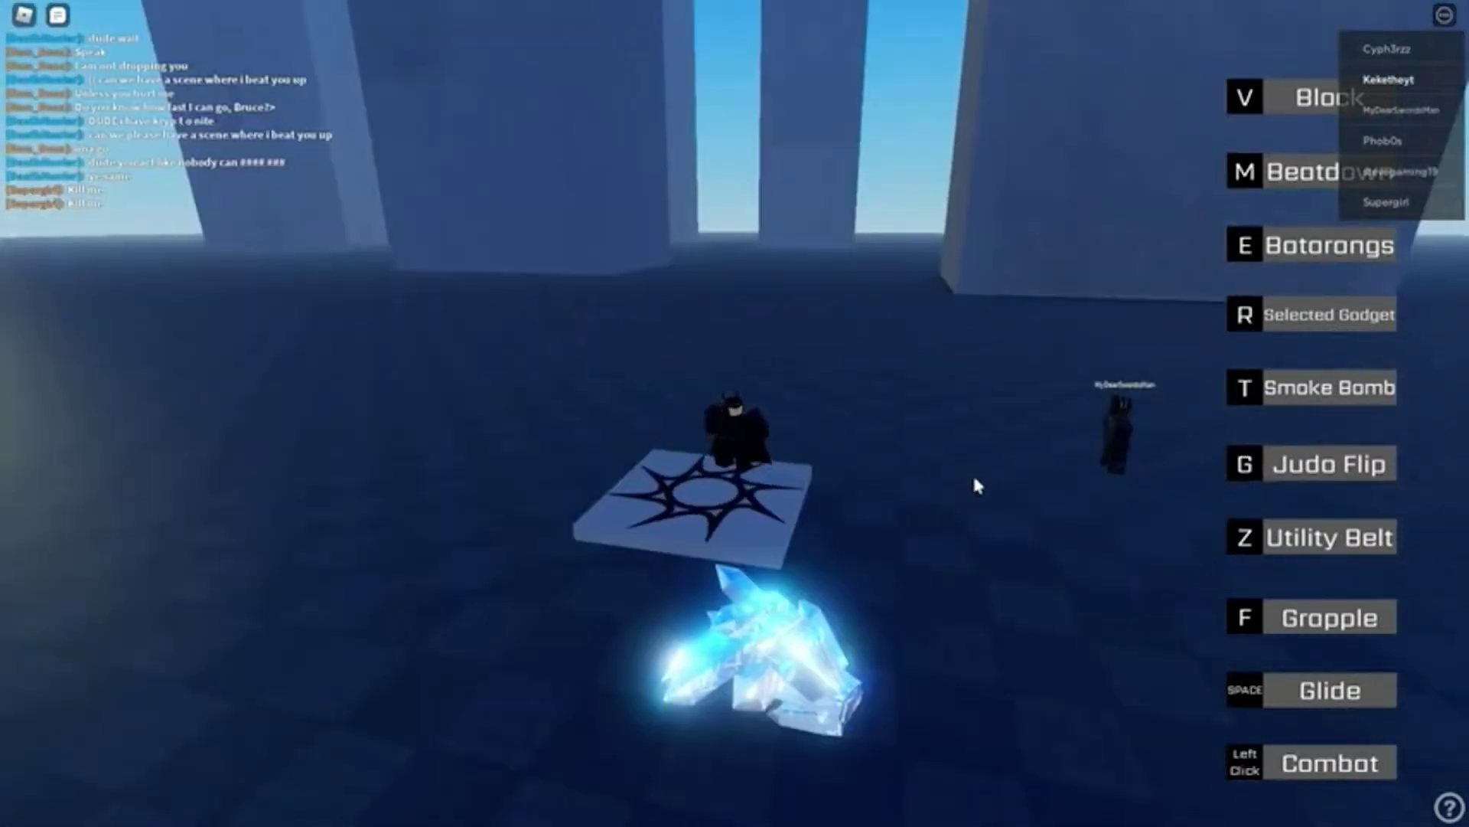
scroll(973, 471, up, 4)
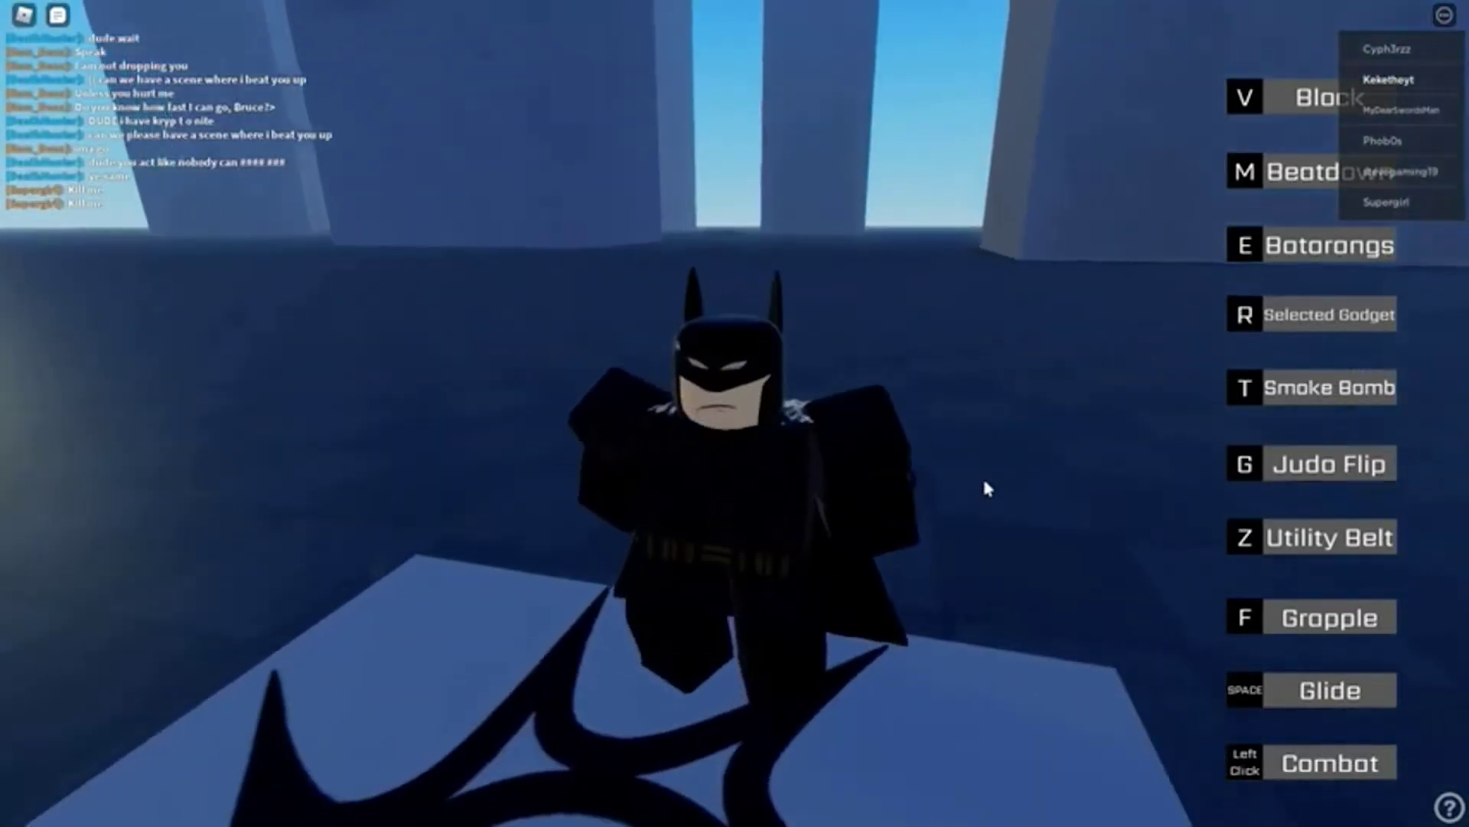
Dismiss the chat and walk Batman off the platform into a cape glide.
key(slash)
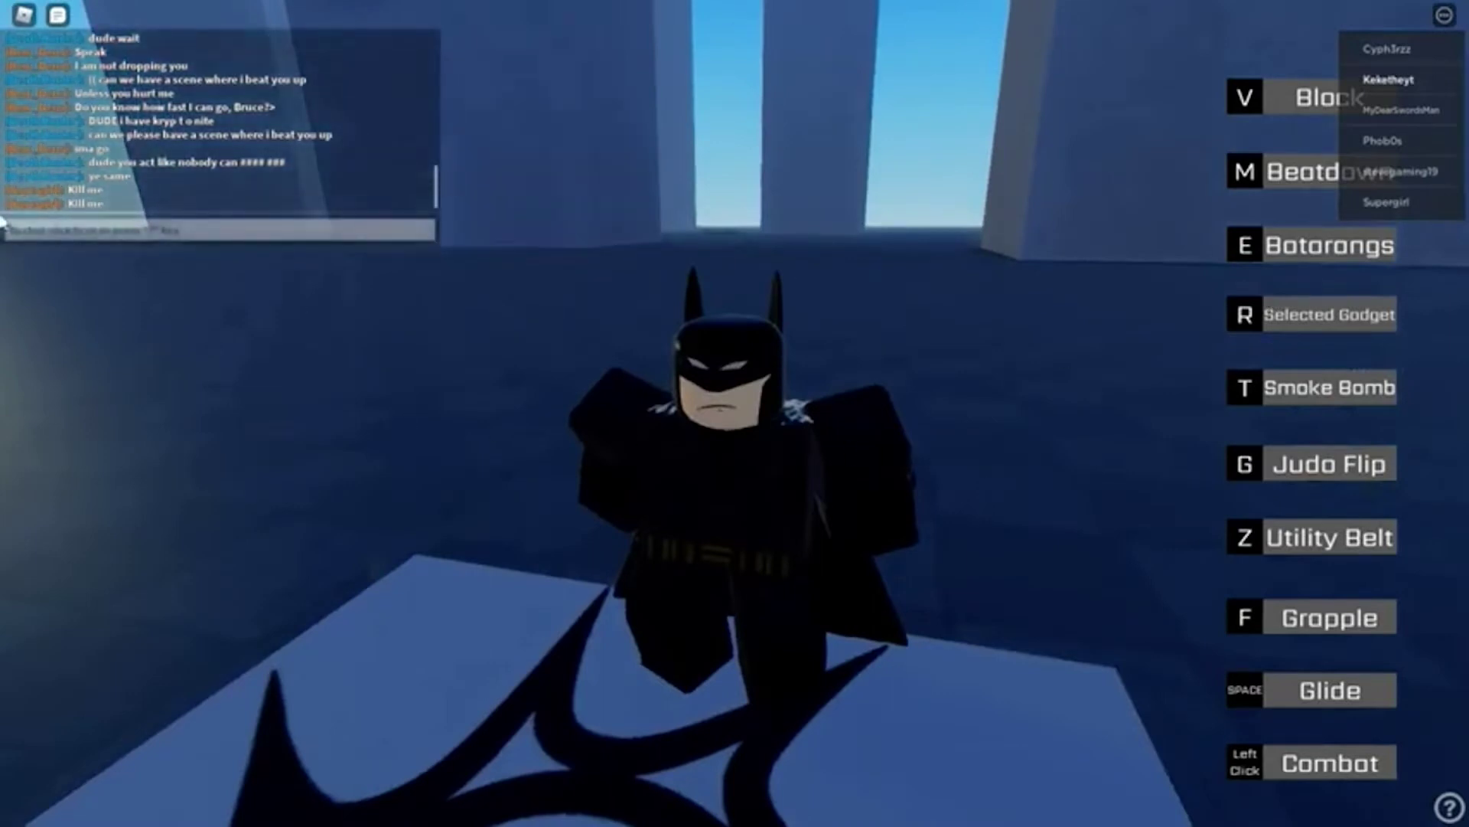
click(55, 18)
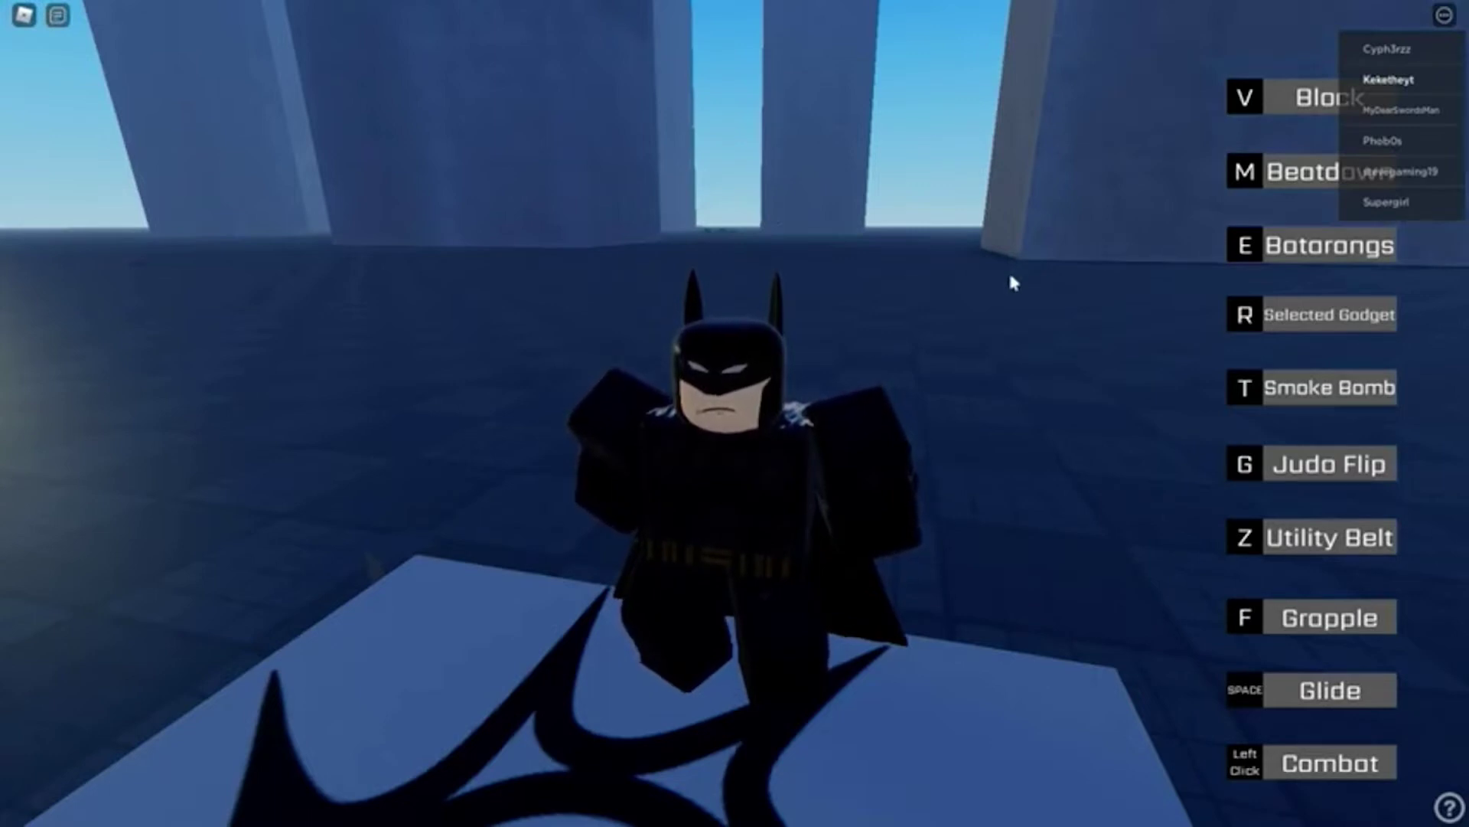
key(w)
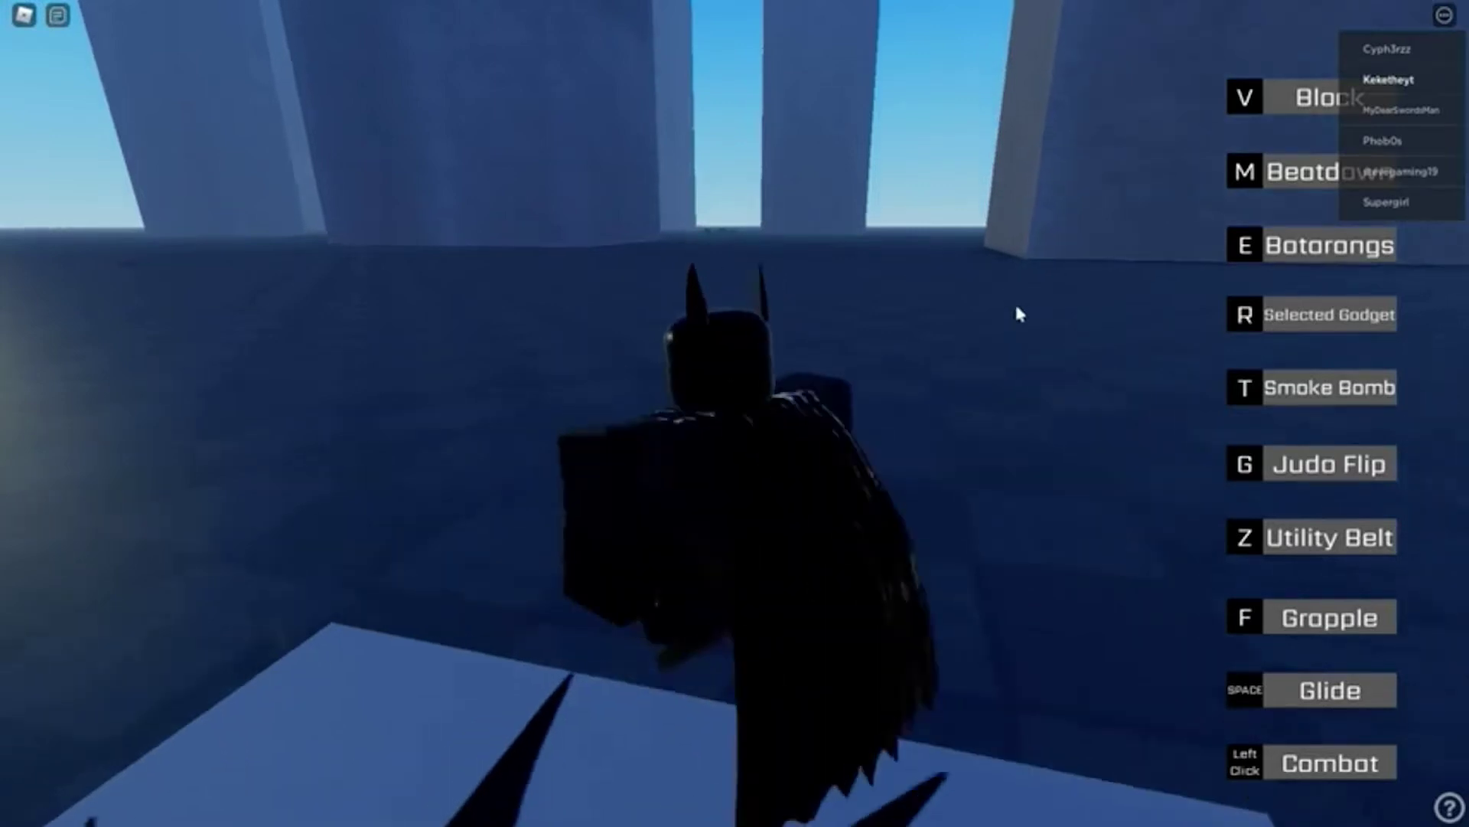
key(w)
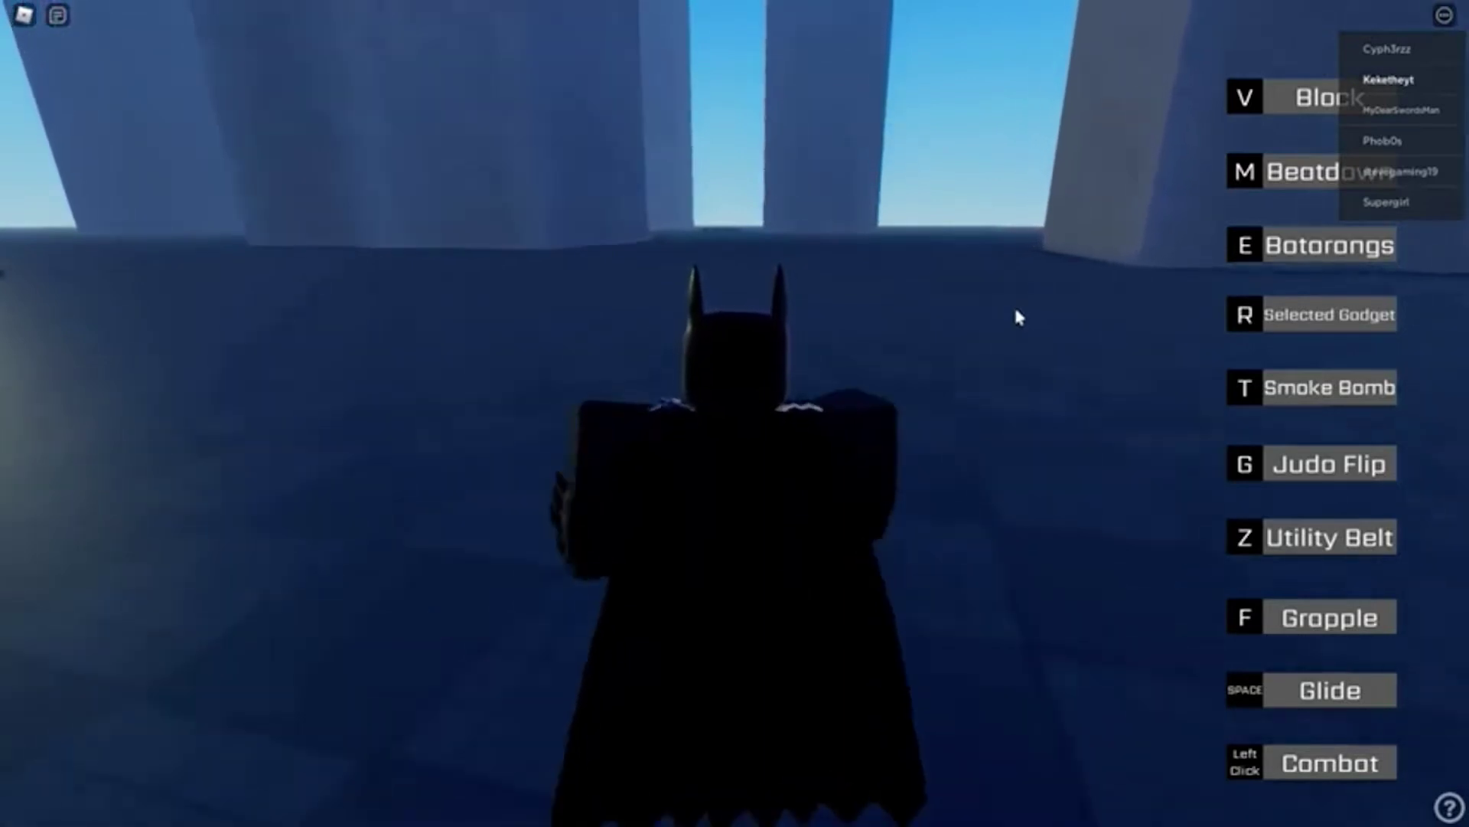
key(w)
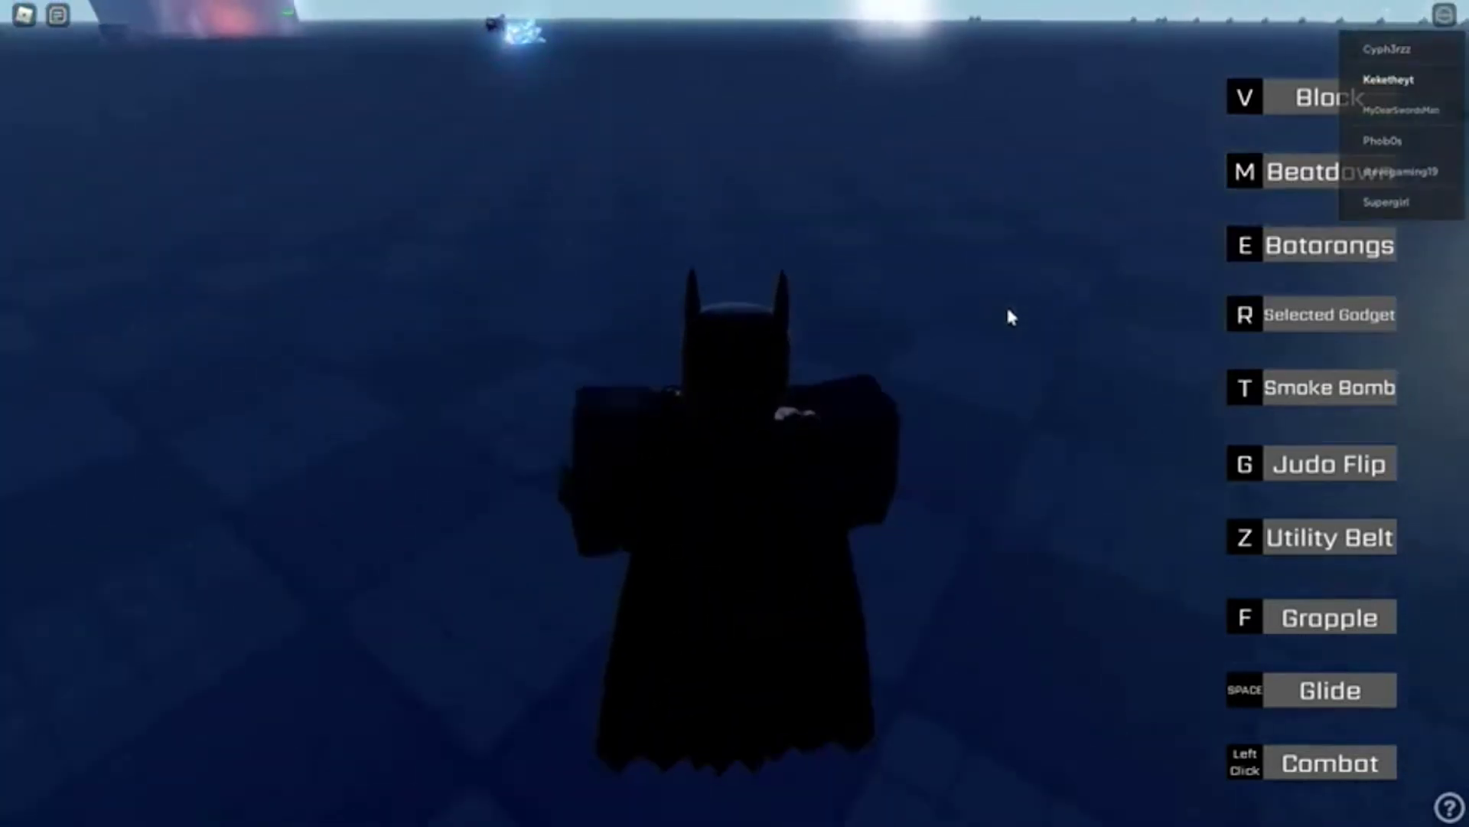
key(w)
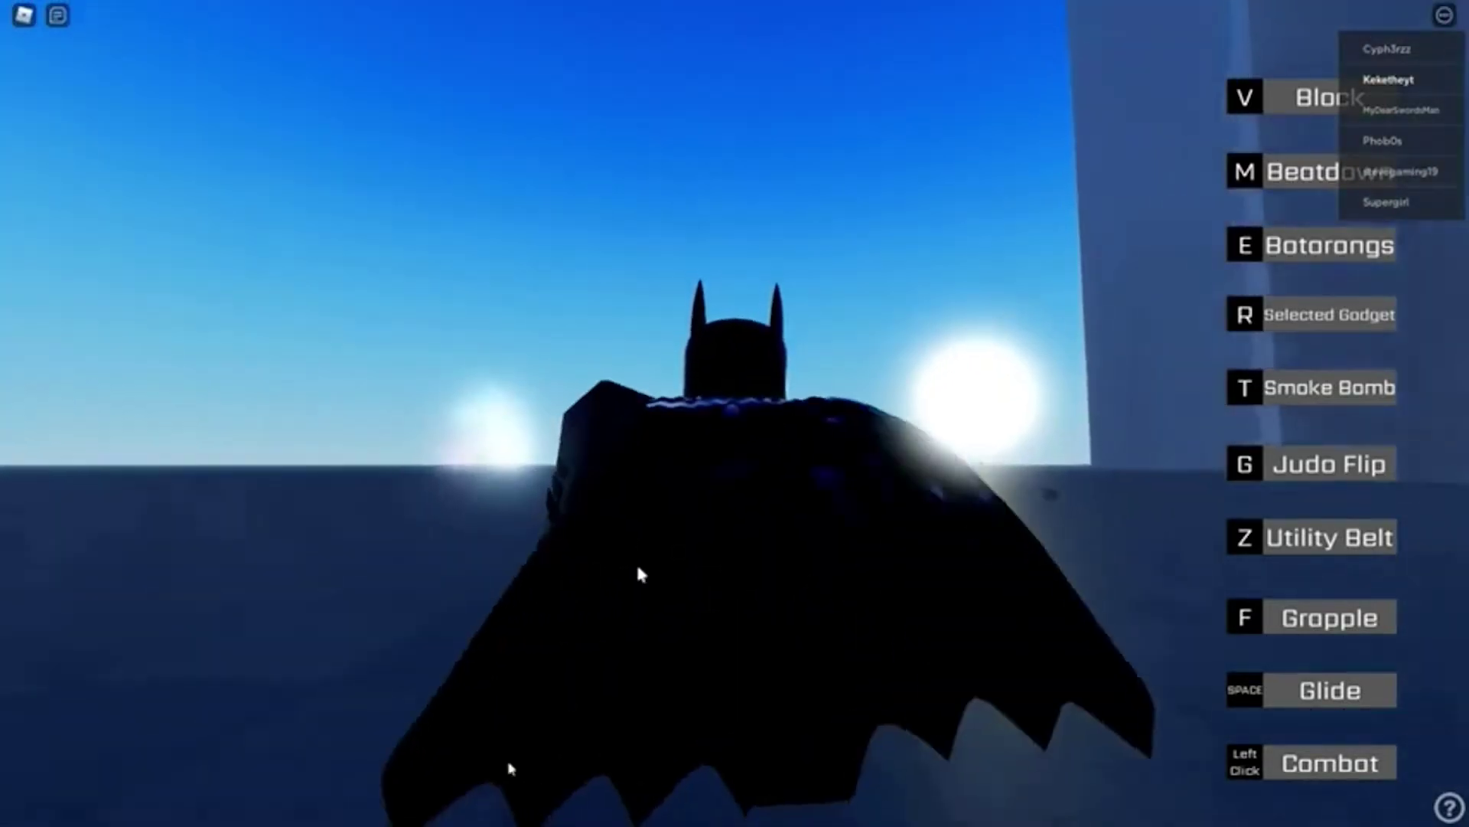
key(space)
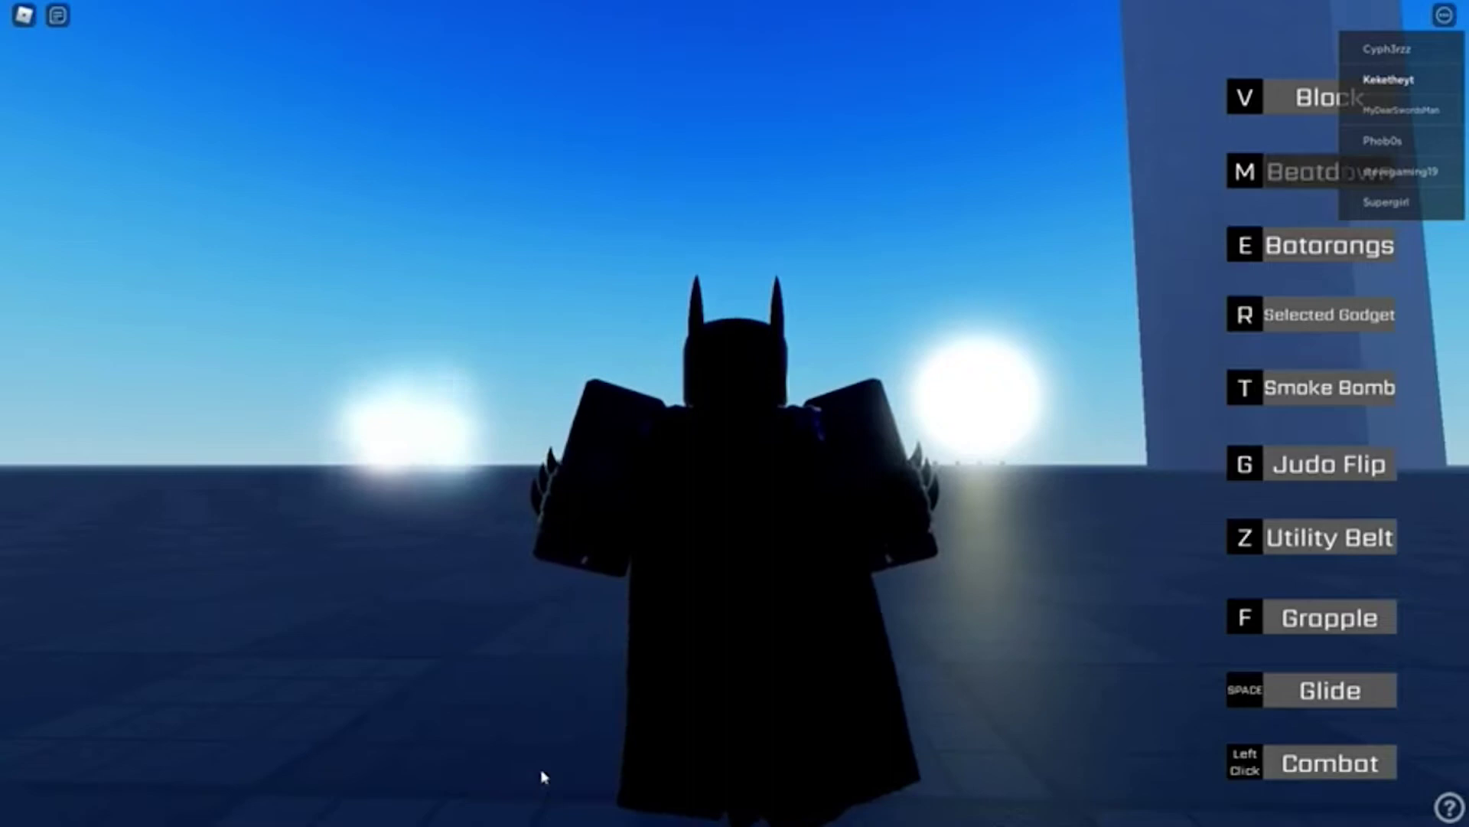
Flip-dodge with G and walk Batman toward the buildings.
key(g)
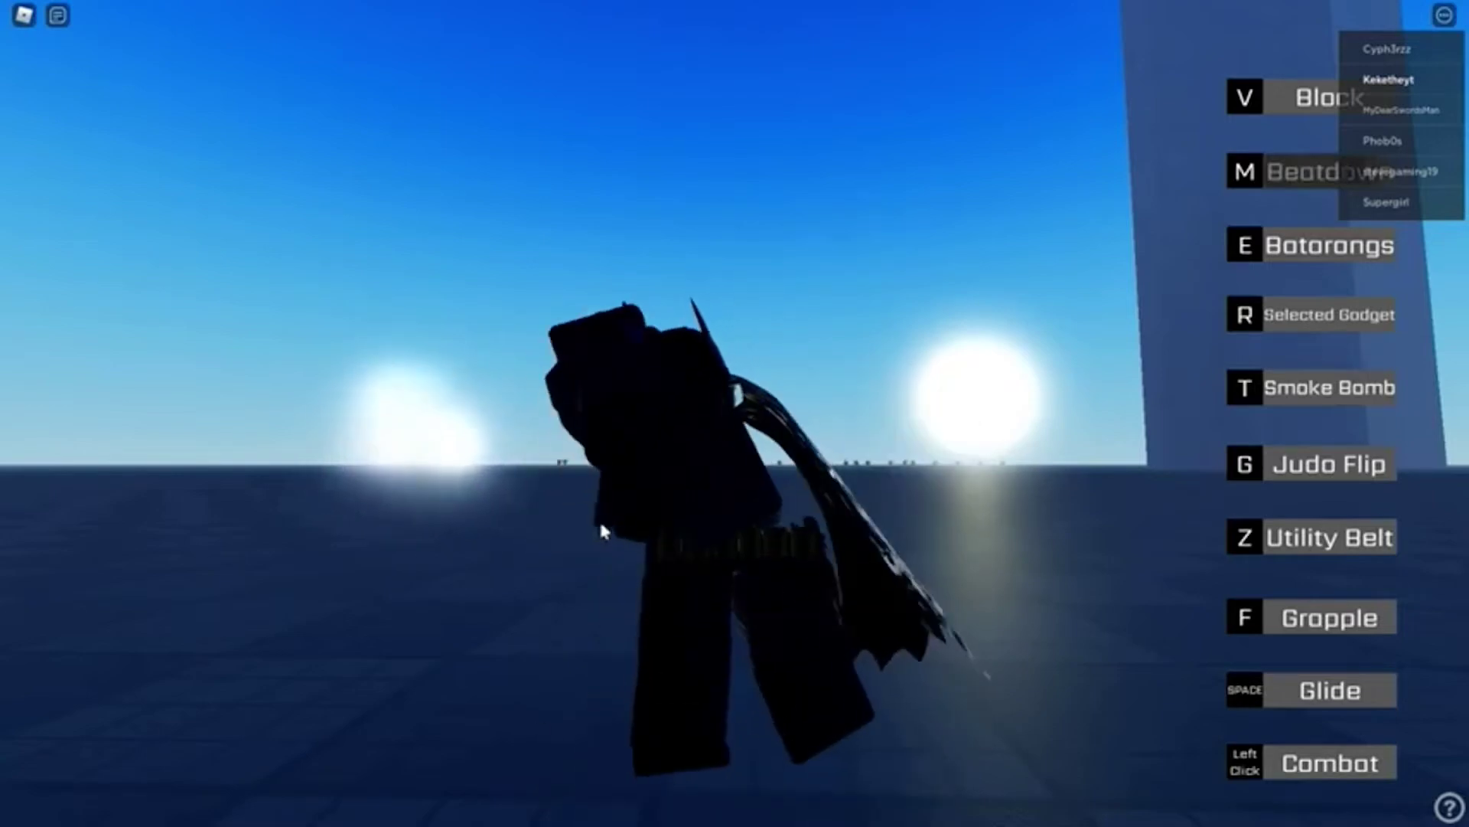
mouse_move(599, 518)
mouse_down()
mouse_move(695, 520)
mouse_move(887, 364)
mouse_move(922, 356)
mouse_move(694, 473)
mouse_up()
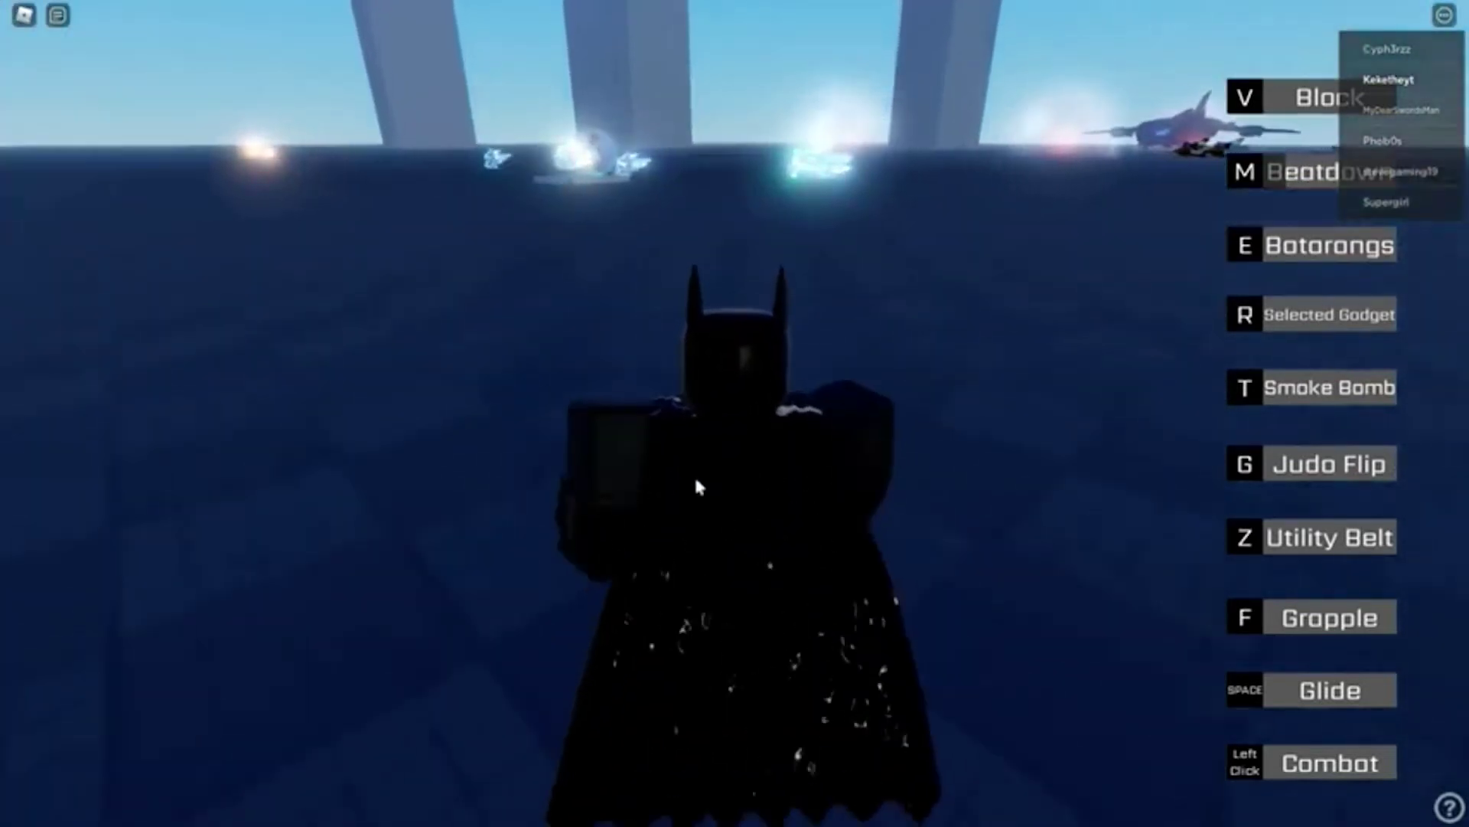
drag(1235, 568, 1233, 559)
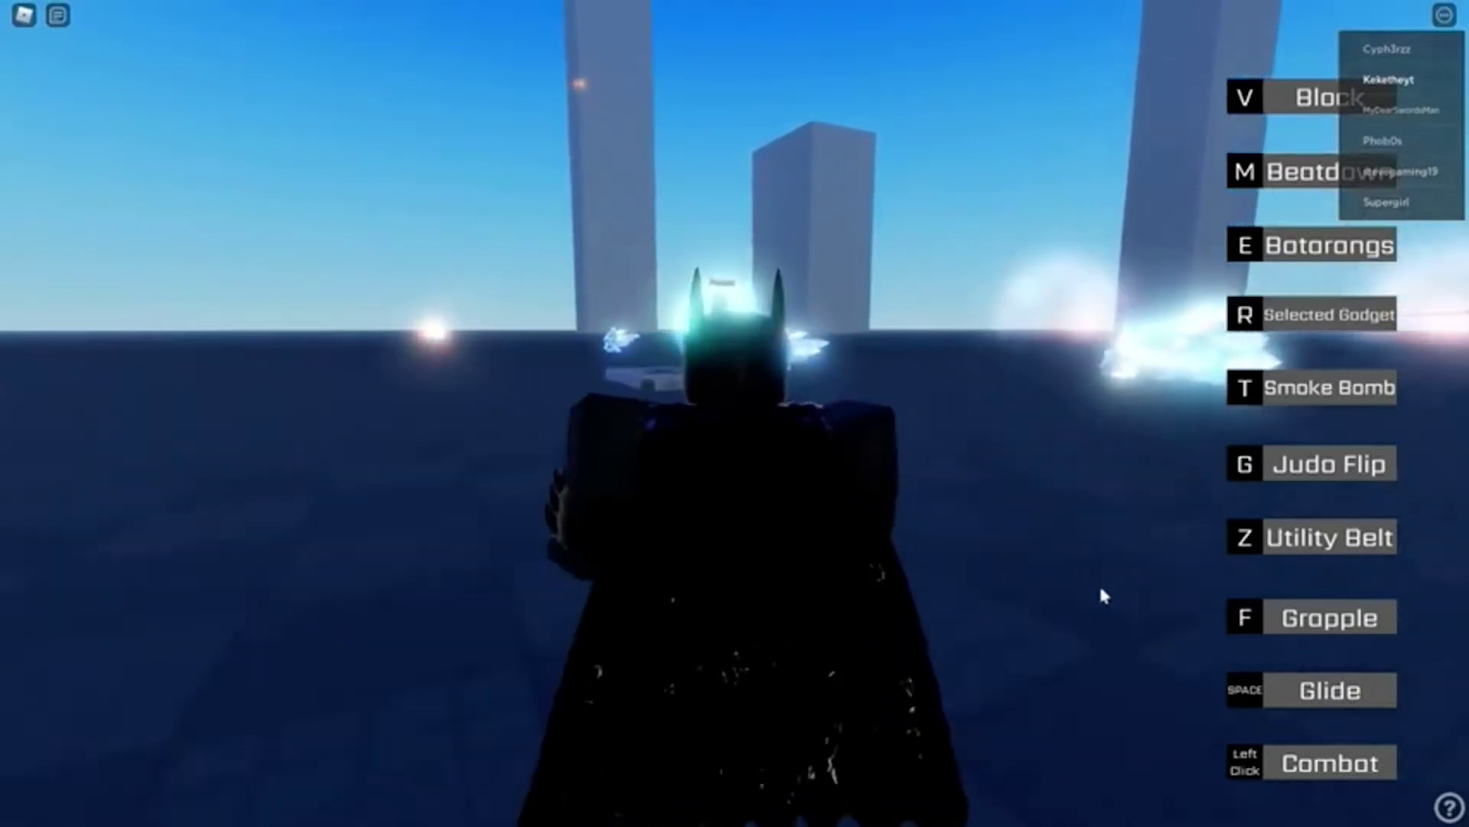
key(w)
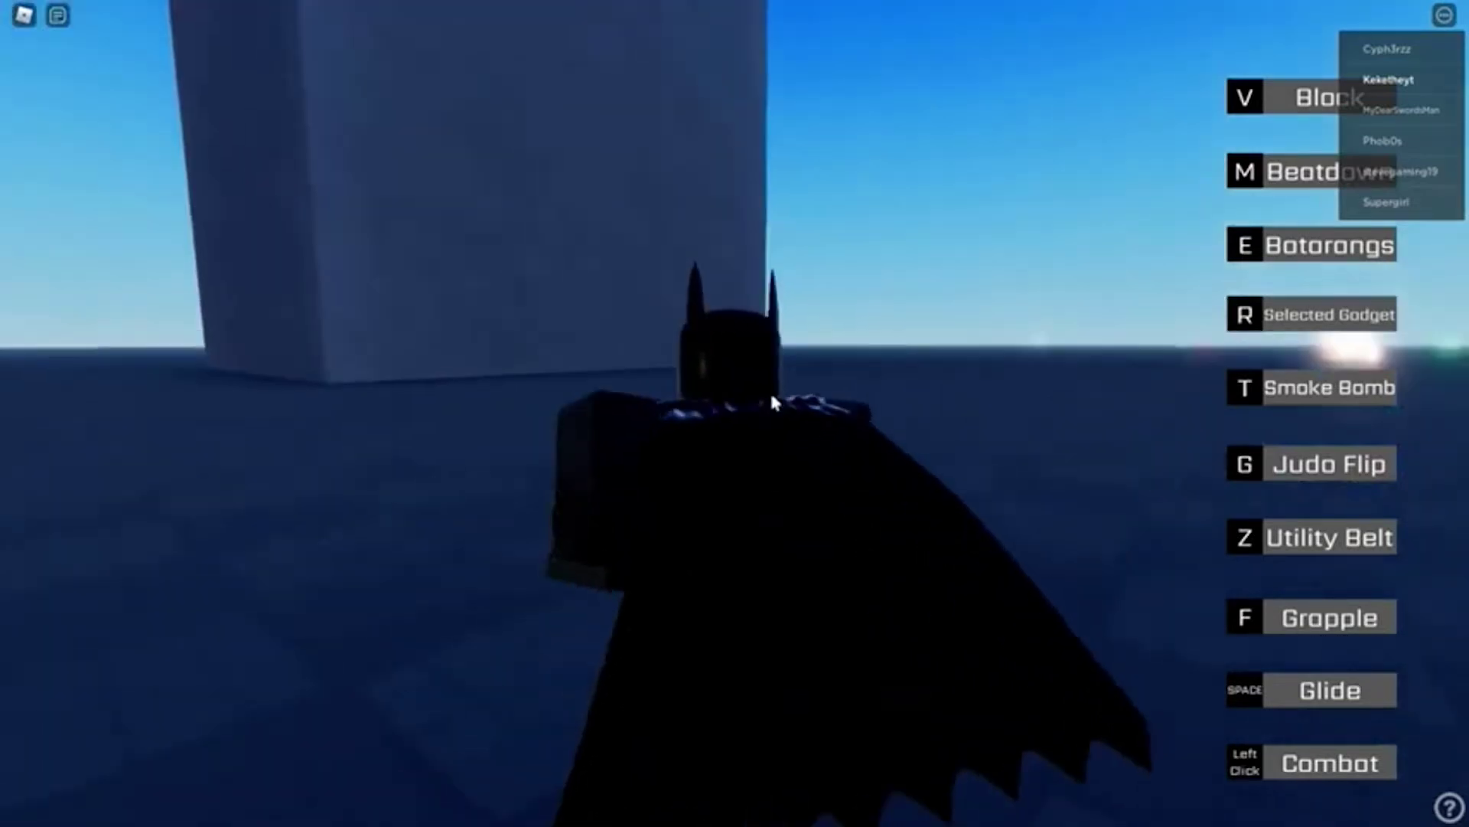
right_click(778, 397)
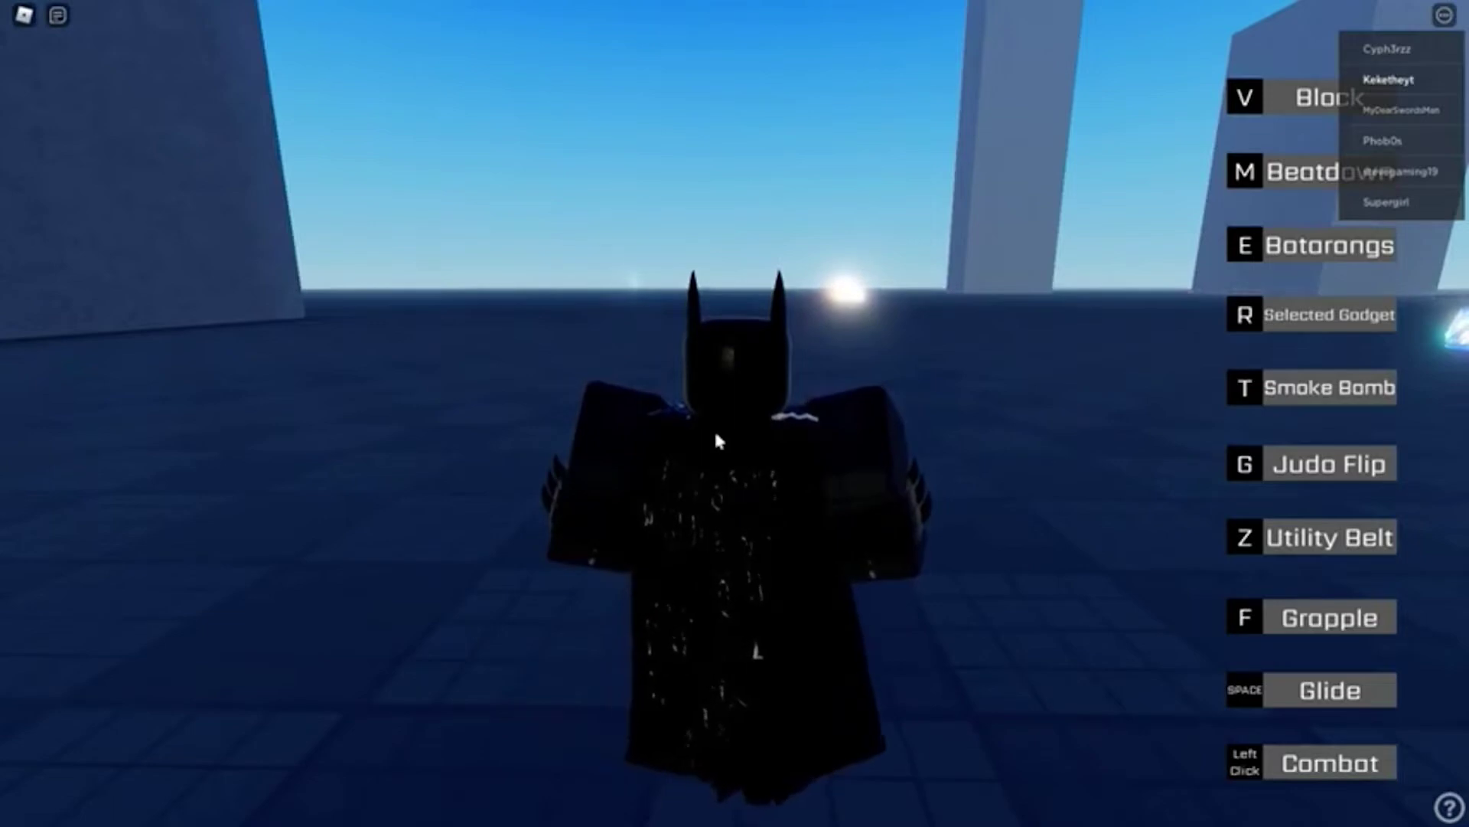
Glide Batman across the arena toward the players and glowing crystals, then land.
key(w)
key(w)
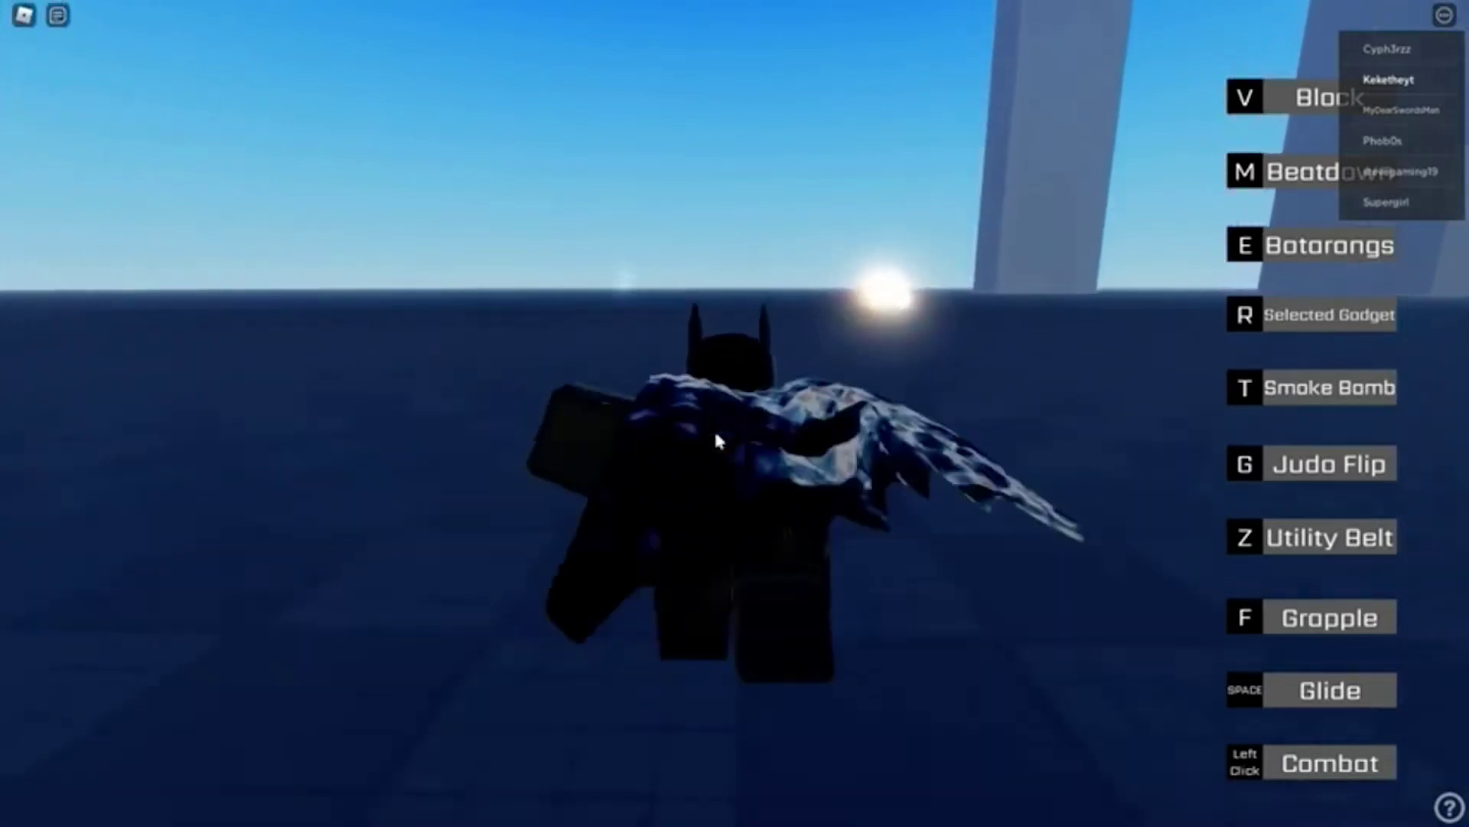
key(w)
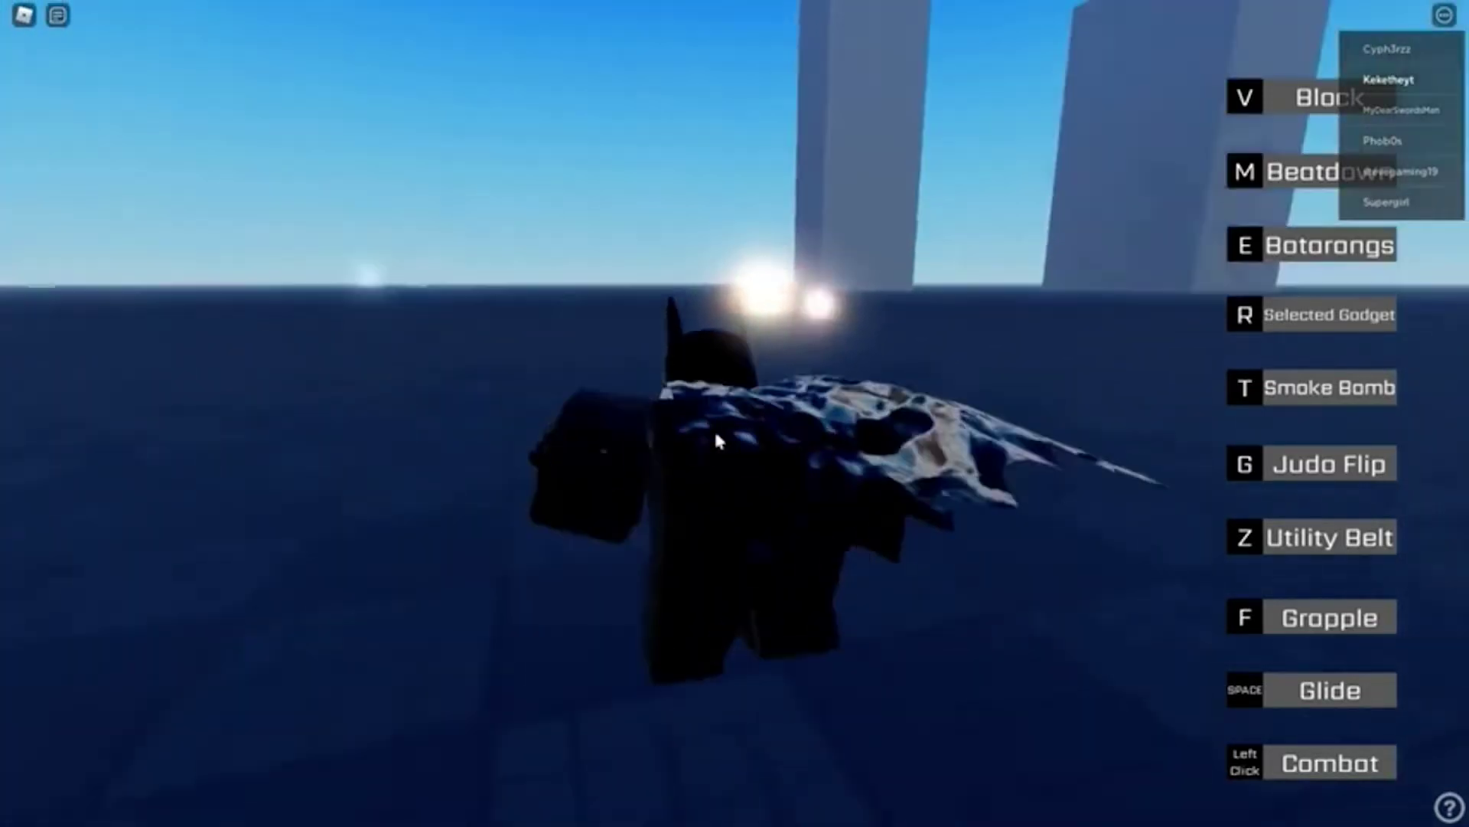
key(w)
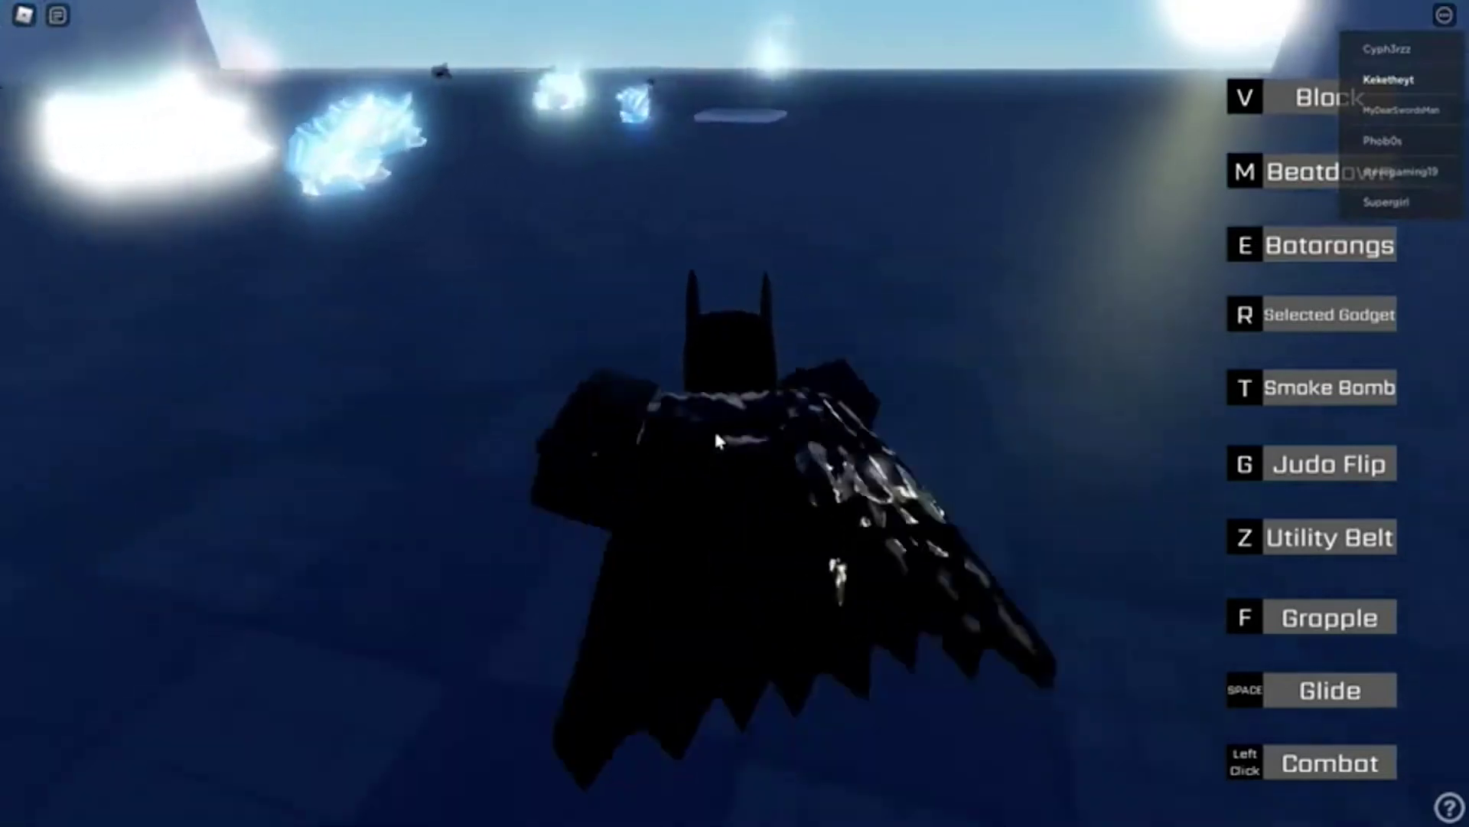
key(w)
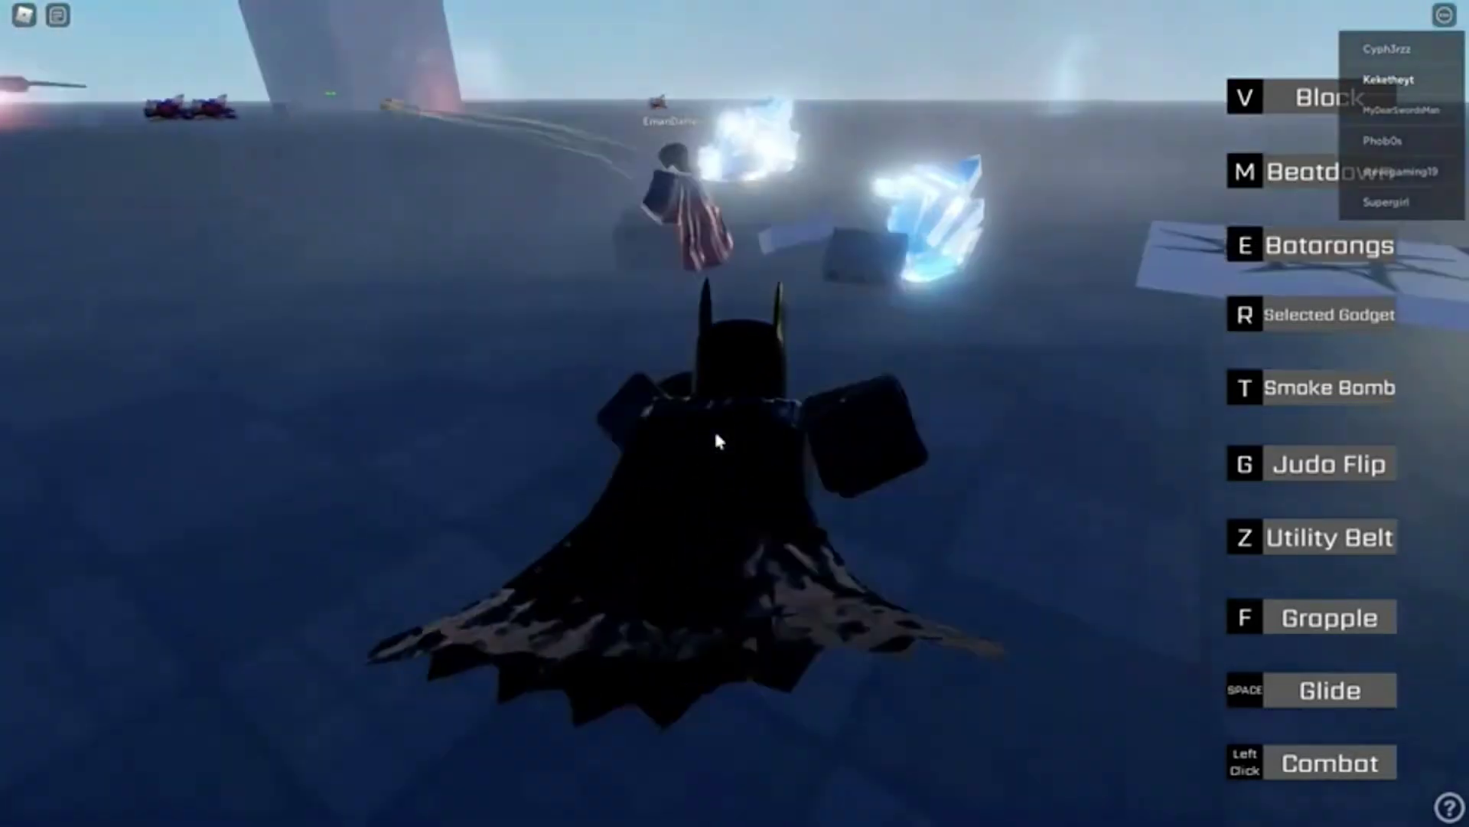
key(w)
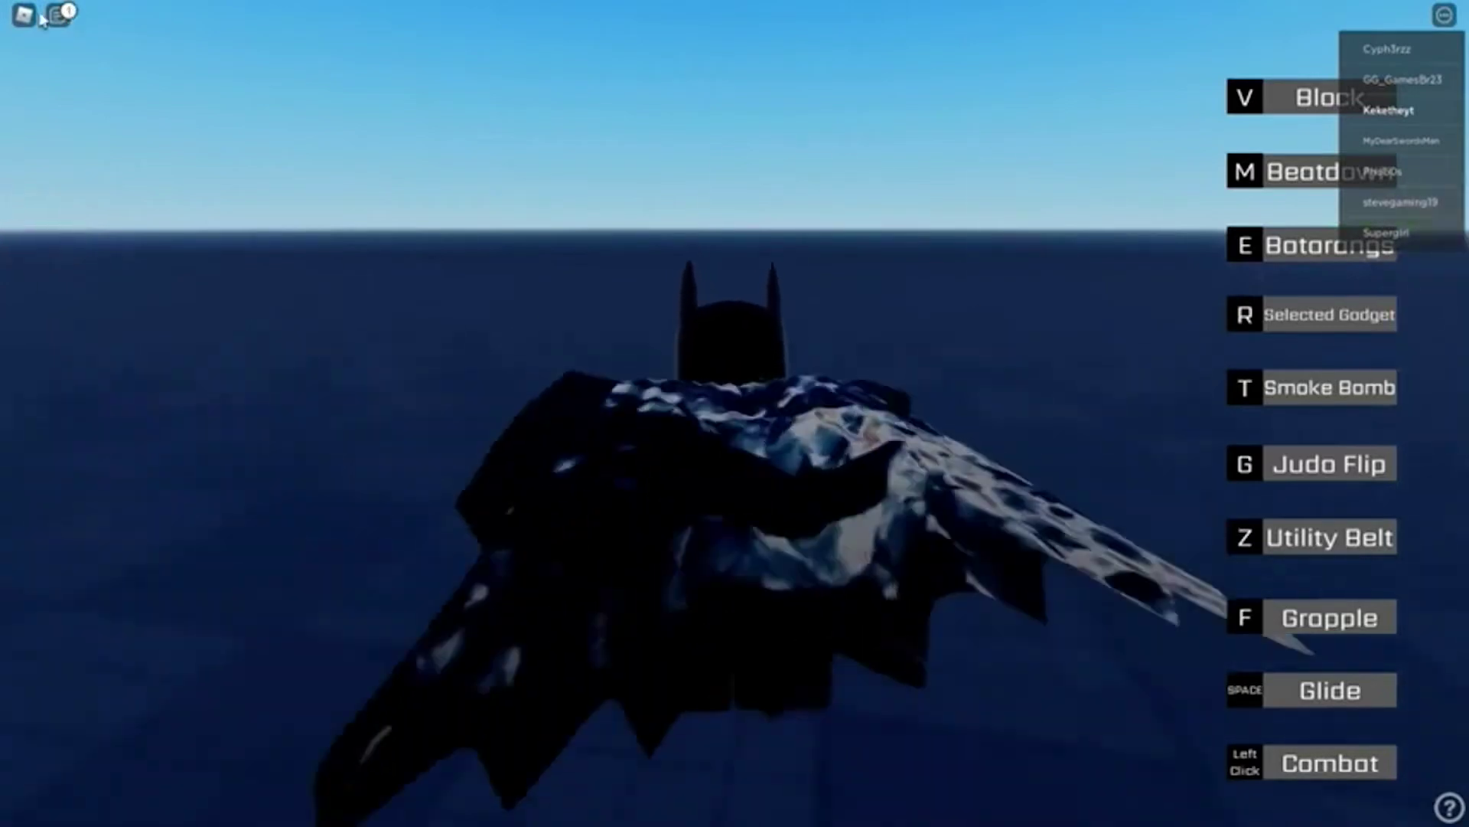
Toggle the chat panel, attack the Flash at close range, then reopen chat.
click(58, 16)
click(58, 15)
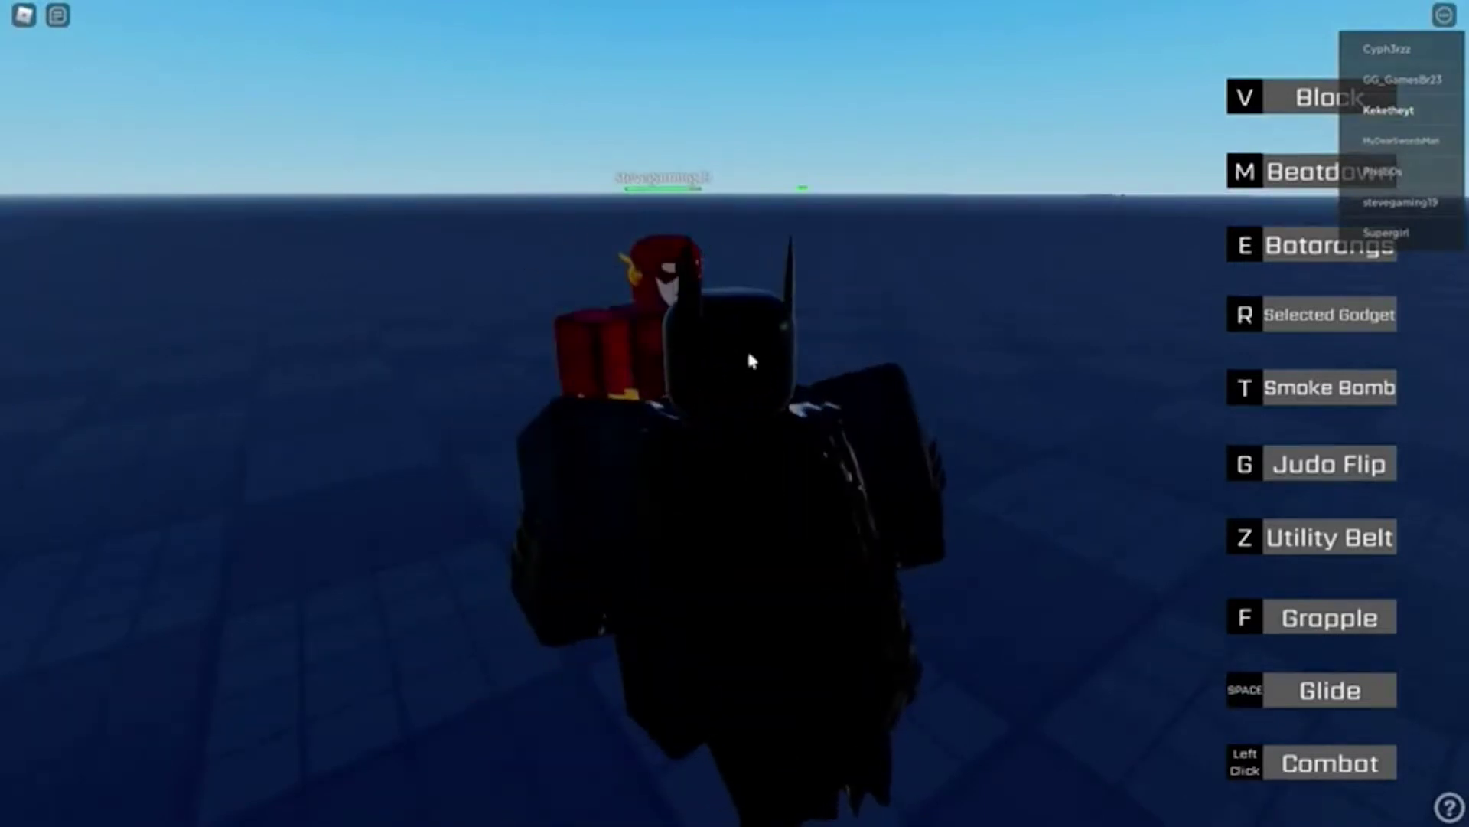
click(638, 286)
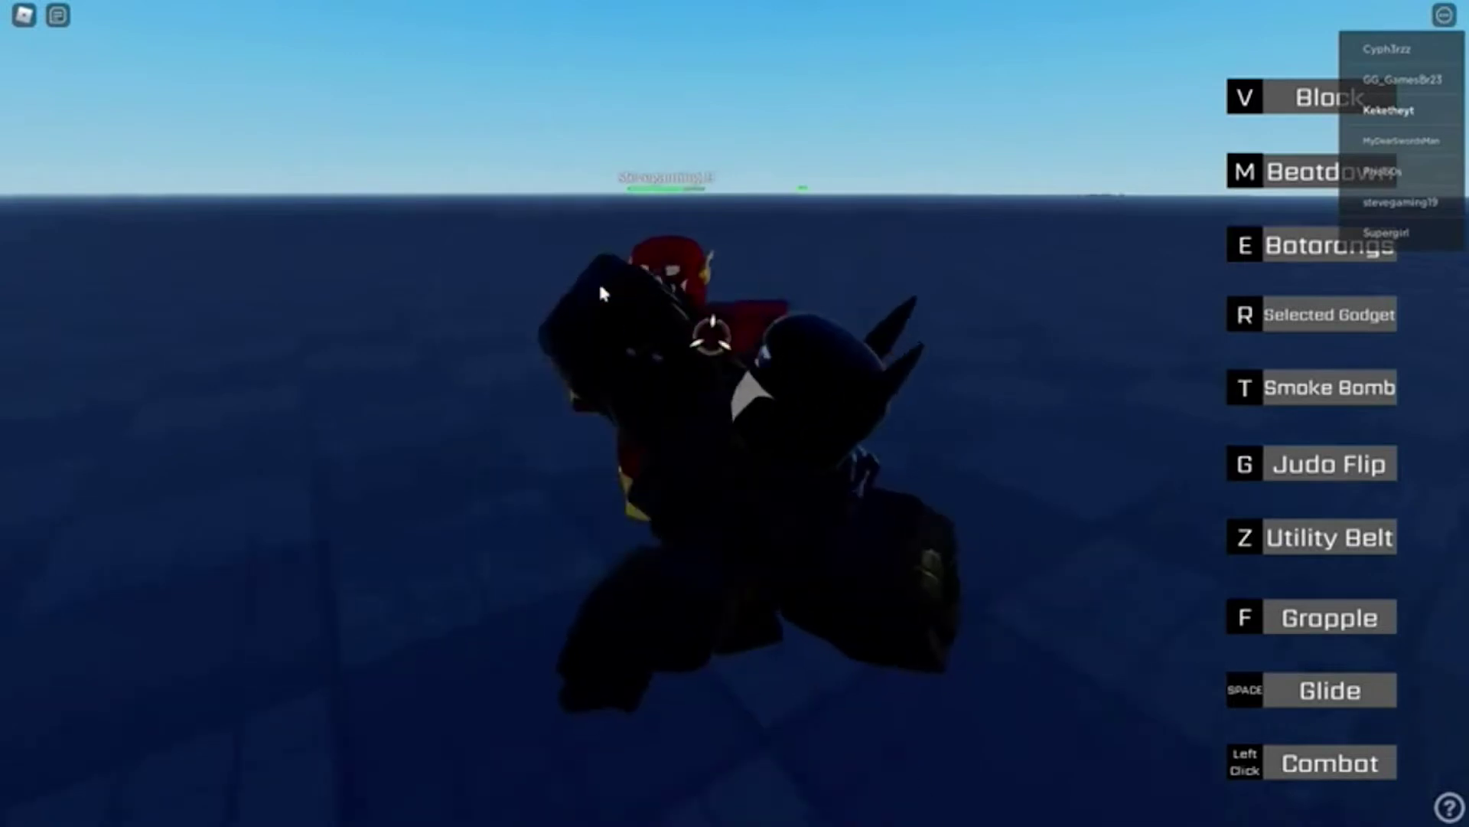
click(57, 16)
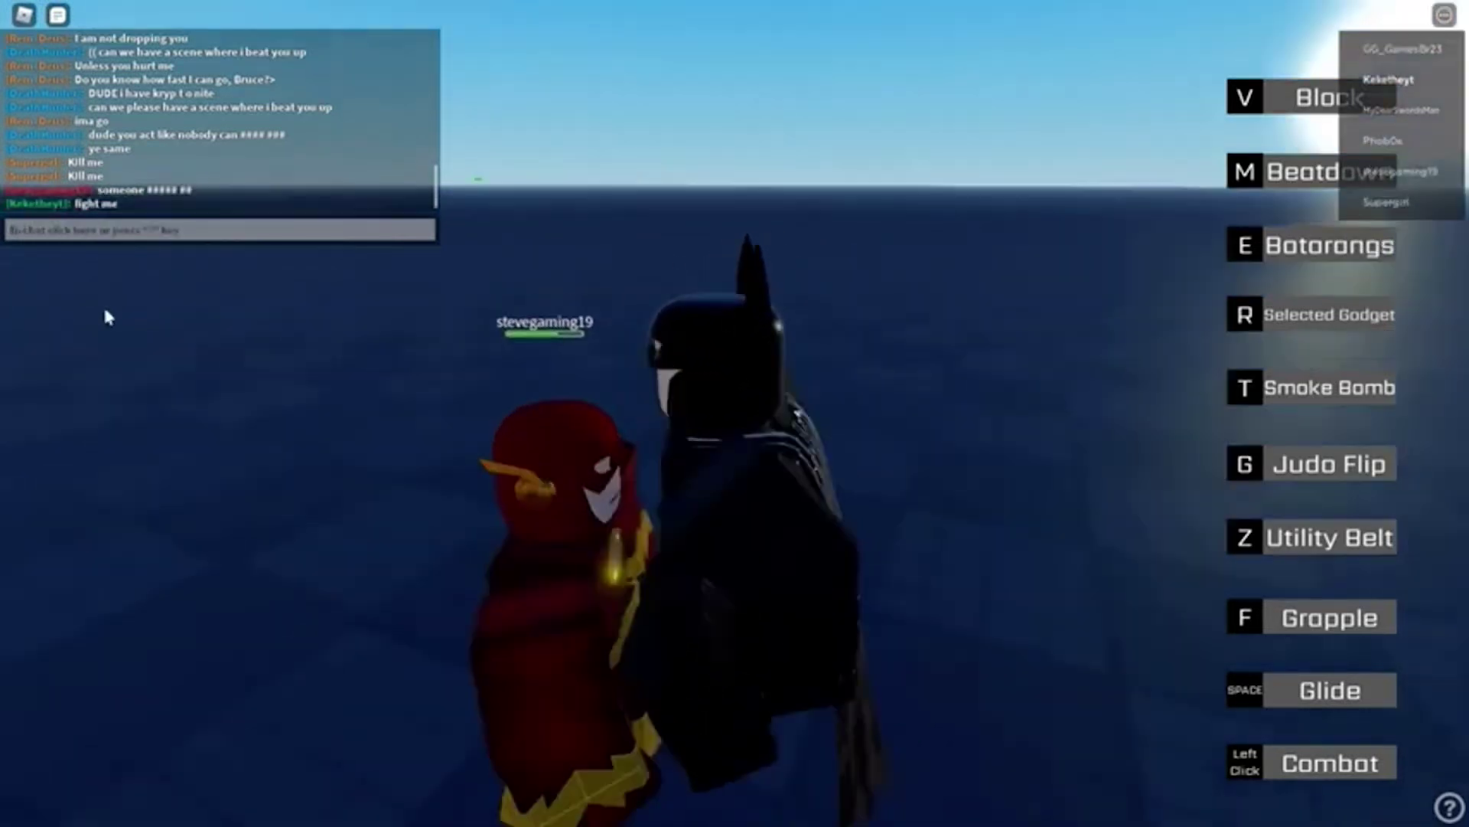
drag(44, 340, 28, 161)
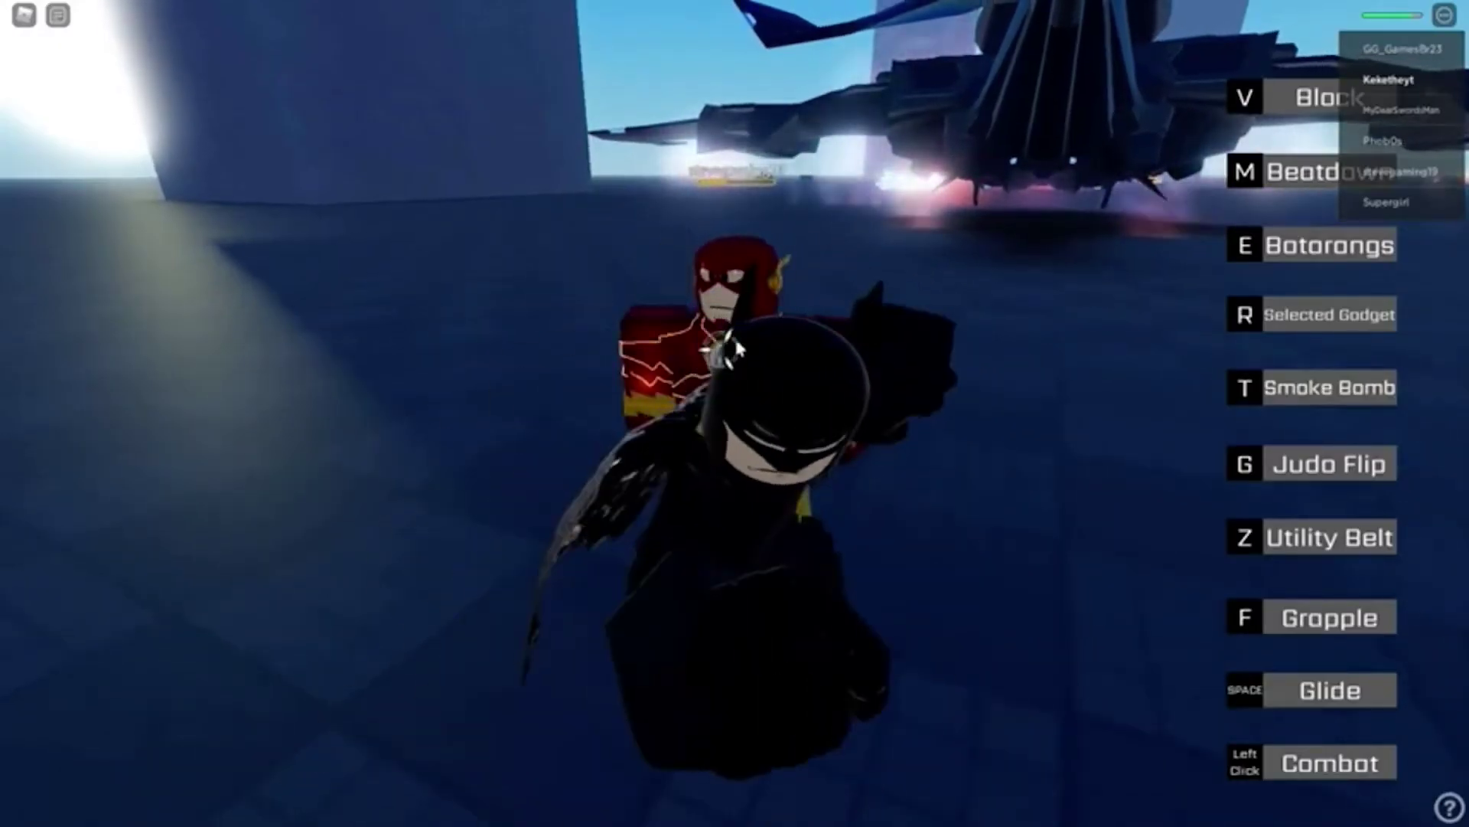
Land a four-hit punch combo on the Flash, knocking him back.
click(733, 363)
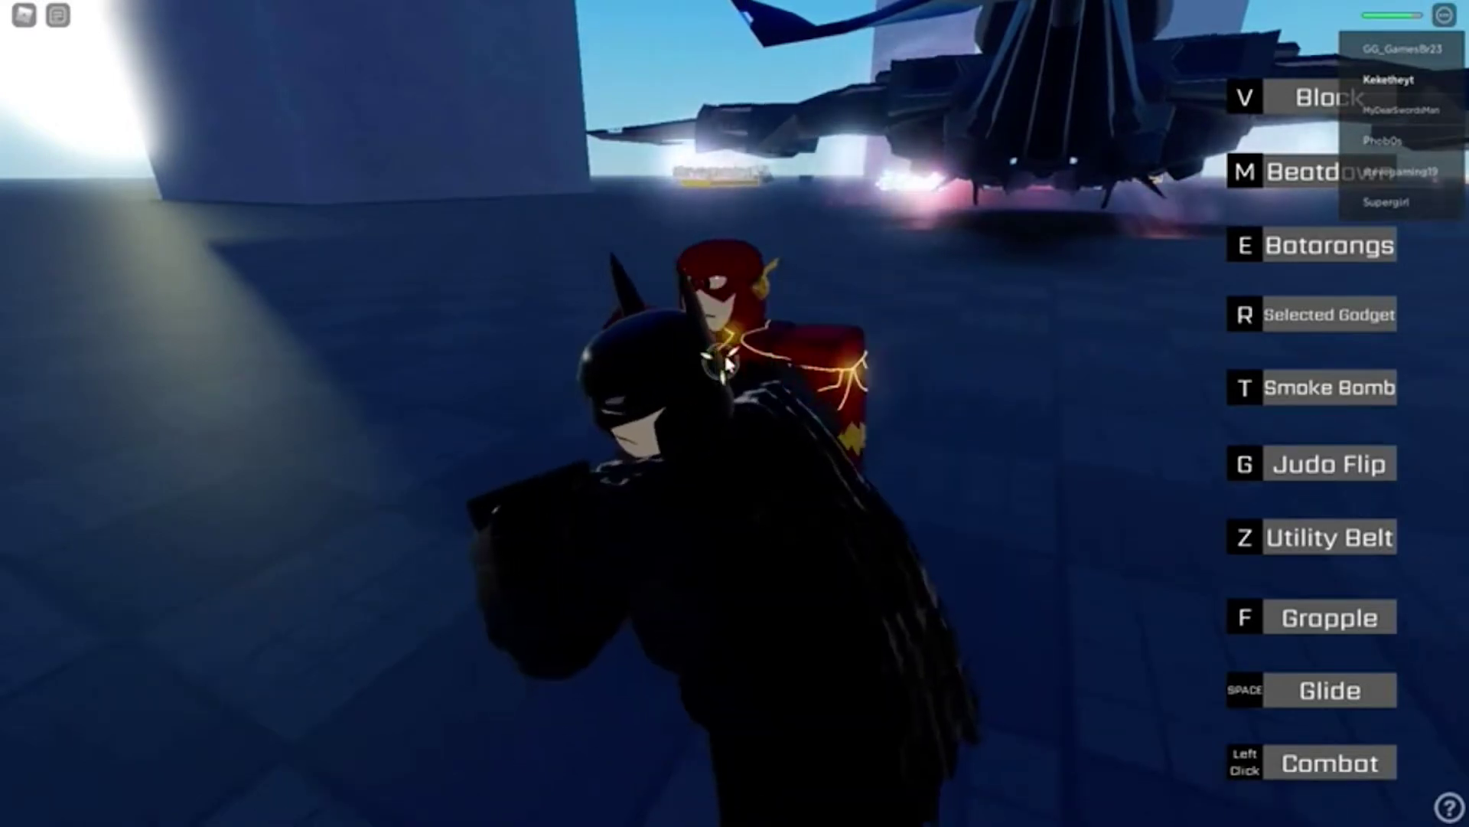
click(721, 353)
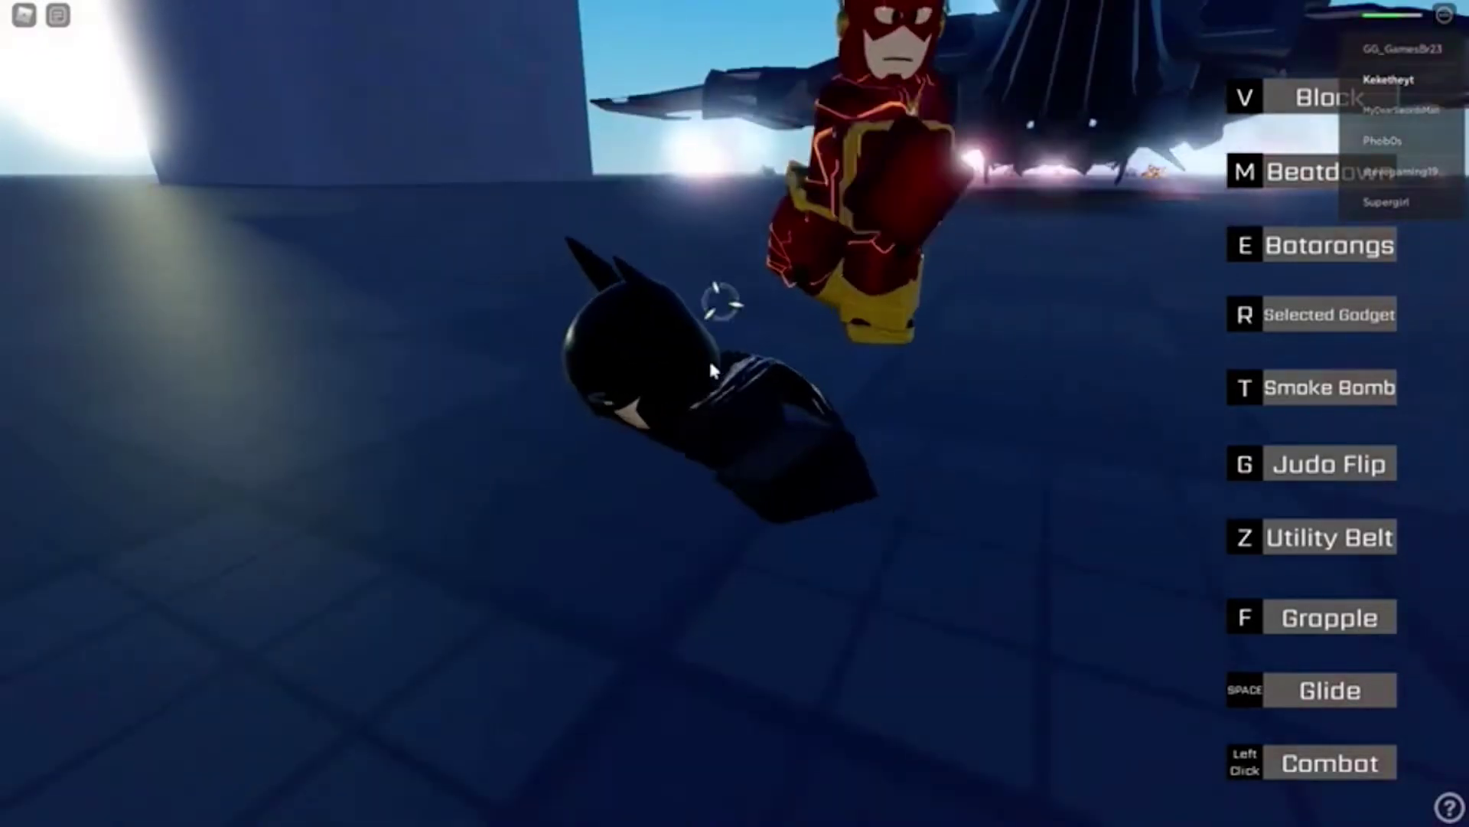
click(708, 357)
click(708, 368)
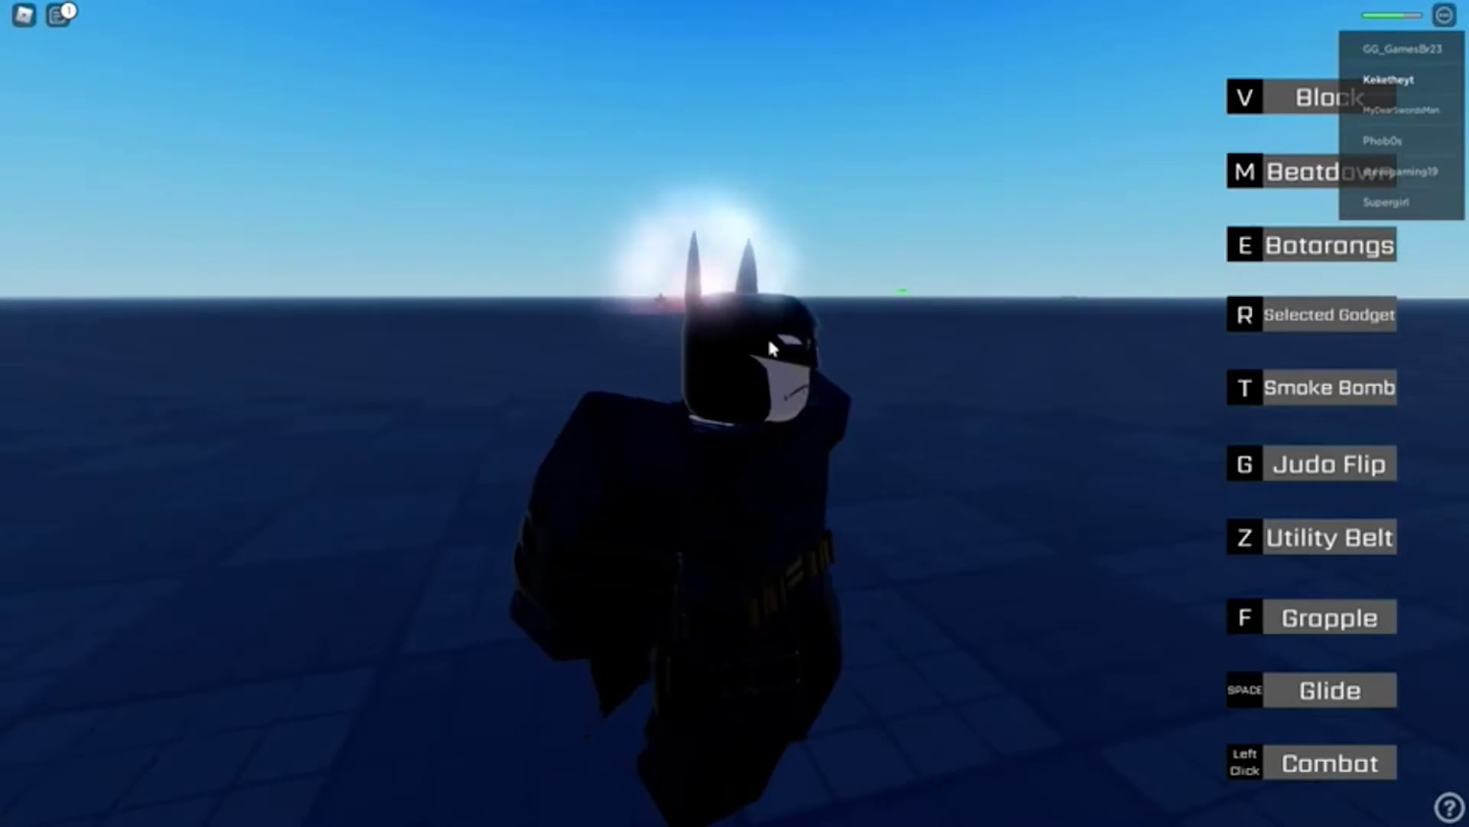
scroll(1166, 341, up, 3)
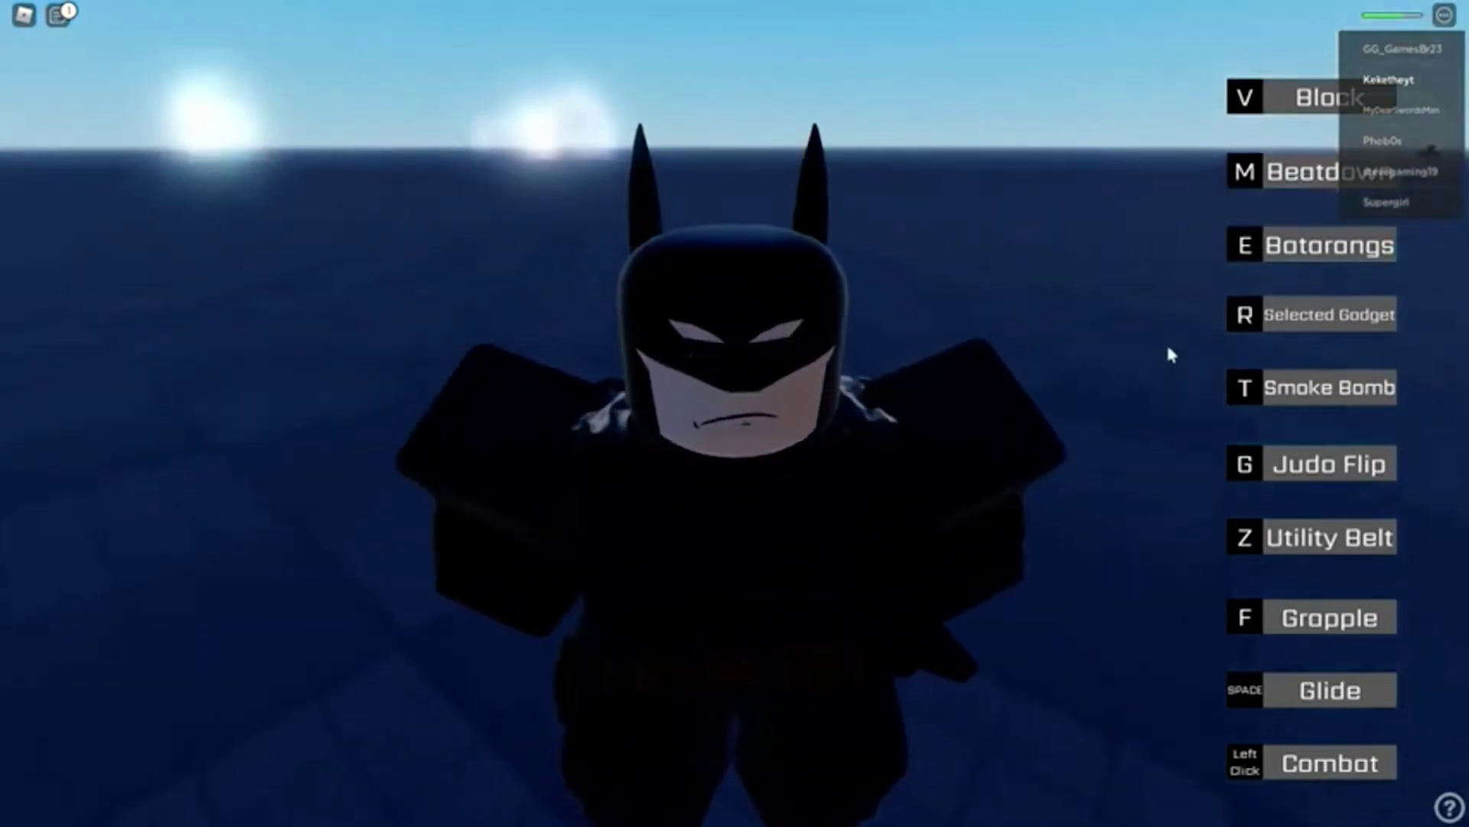
scroll(1165, 341, up, 3)
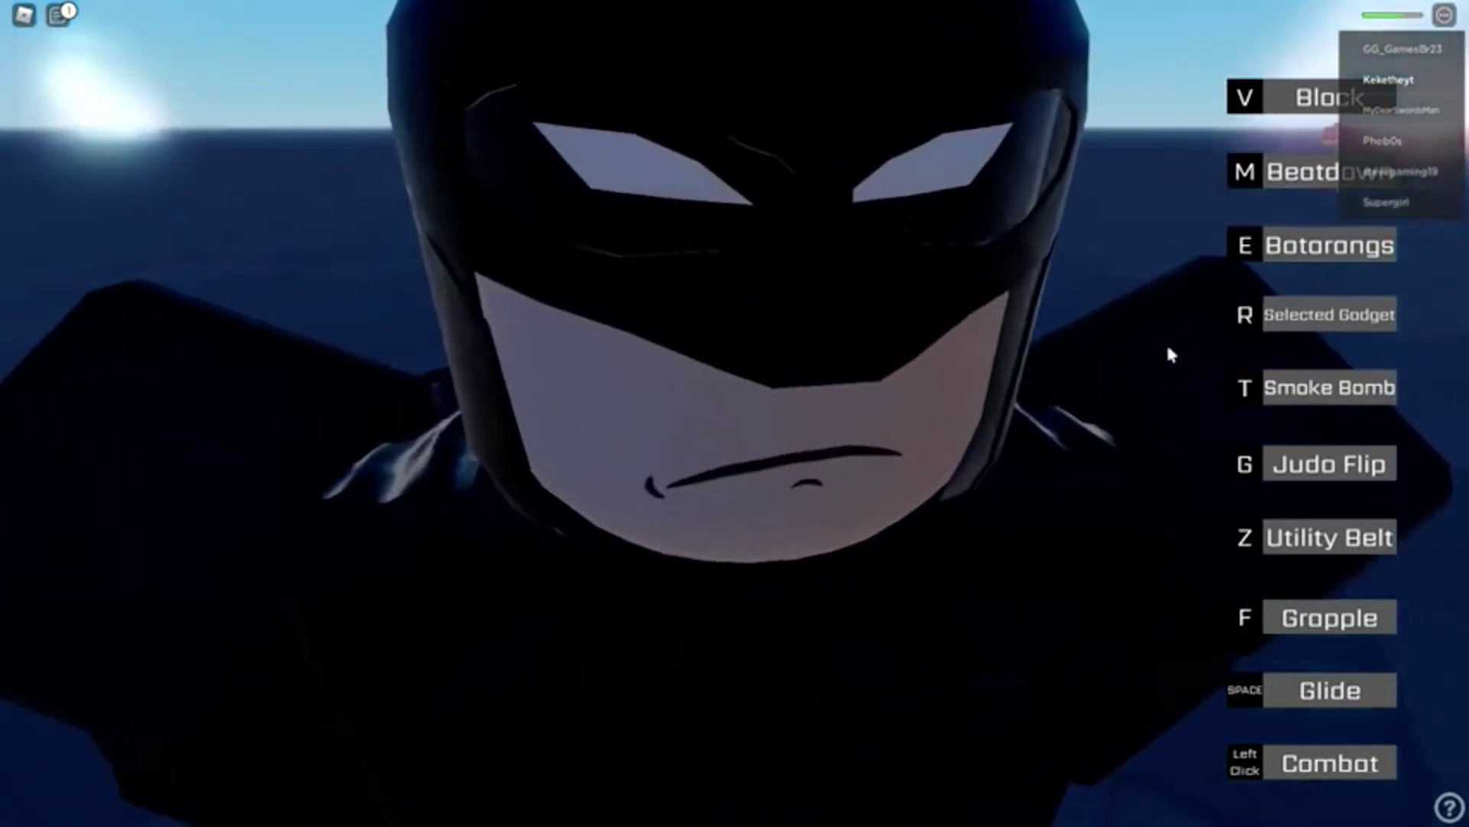
scroll(1166, 341, up, 3)
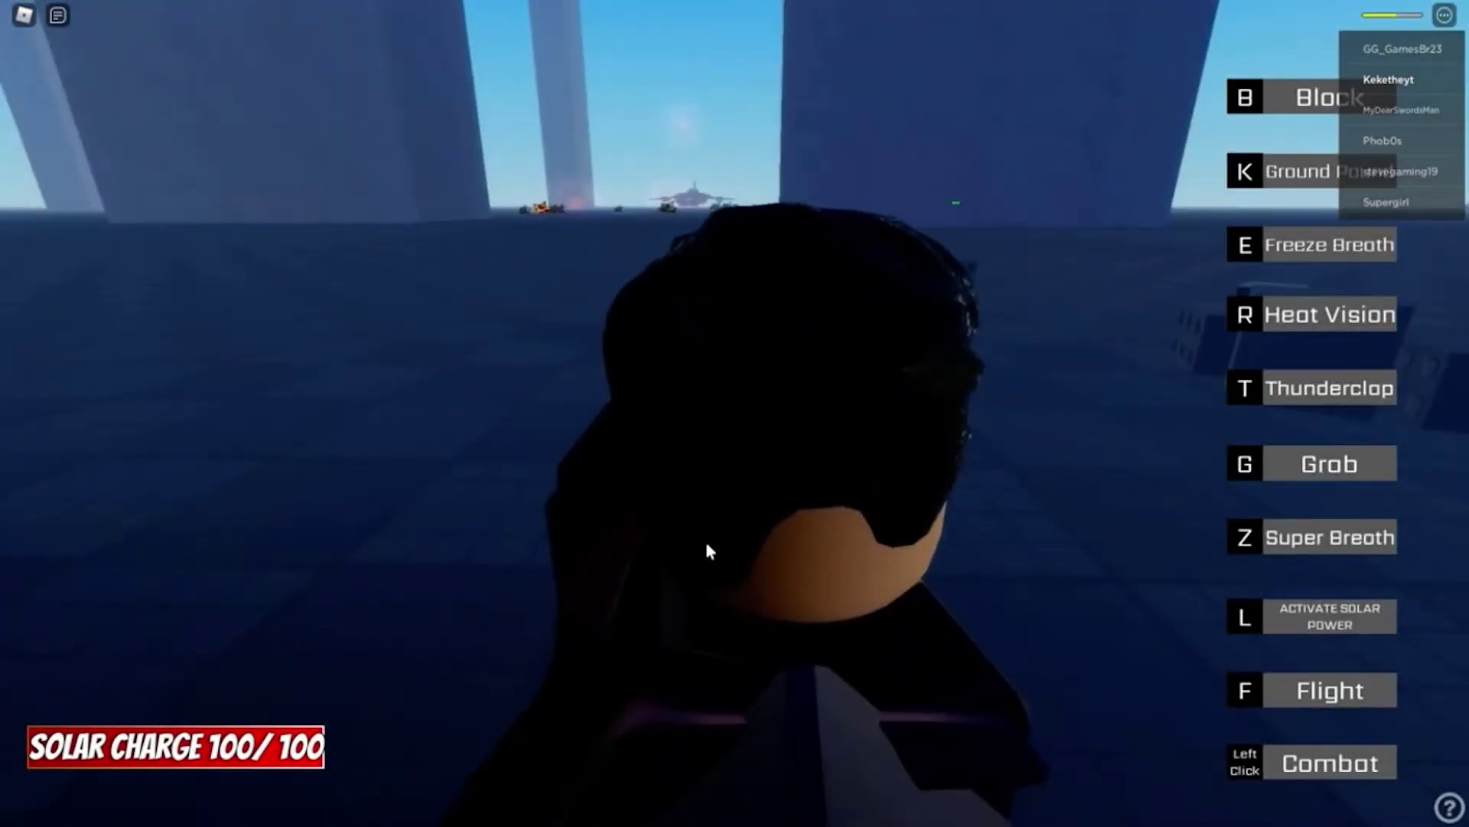
scroll(503, 173, down, 3)
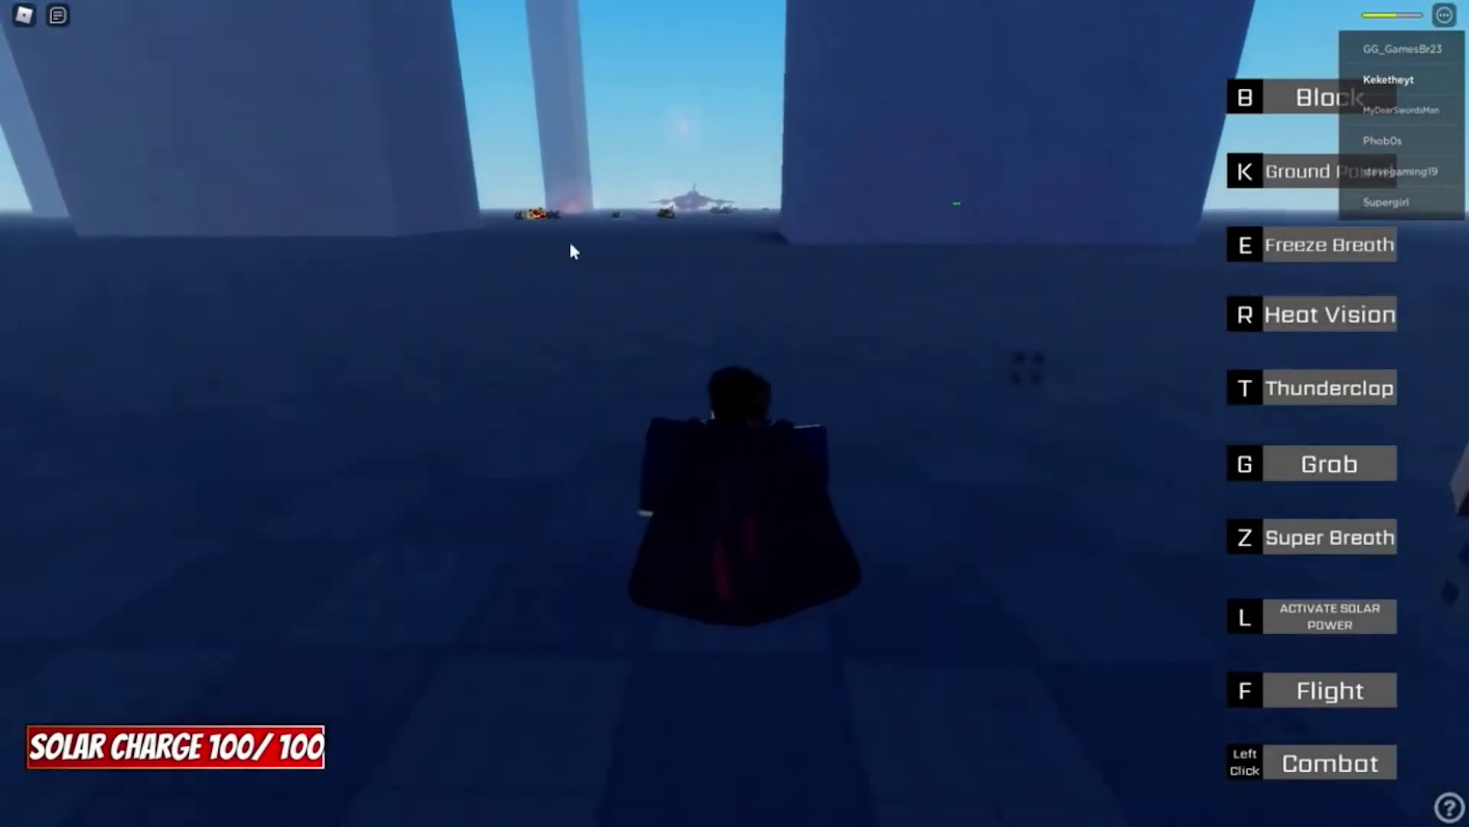
Walk Superman forward to the tall pillars, turning toward the open horizon.
key(w)
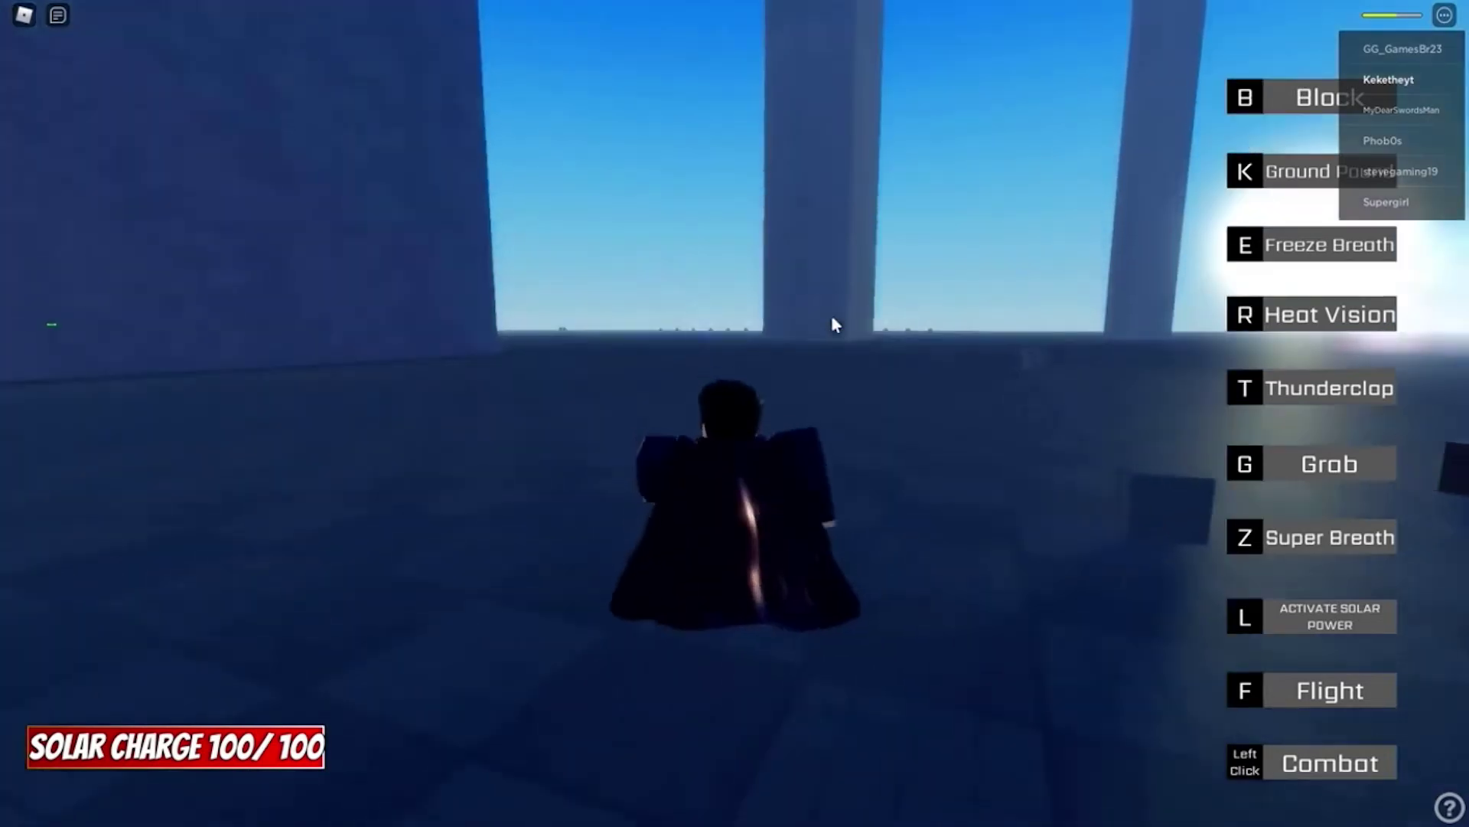
key(w)
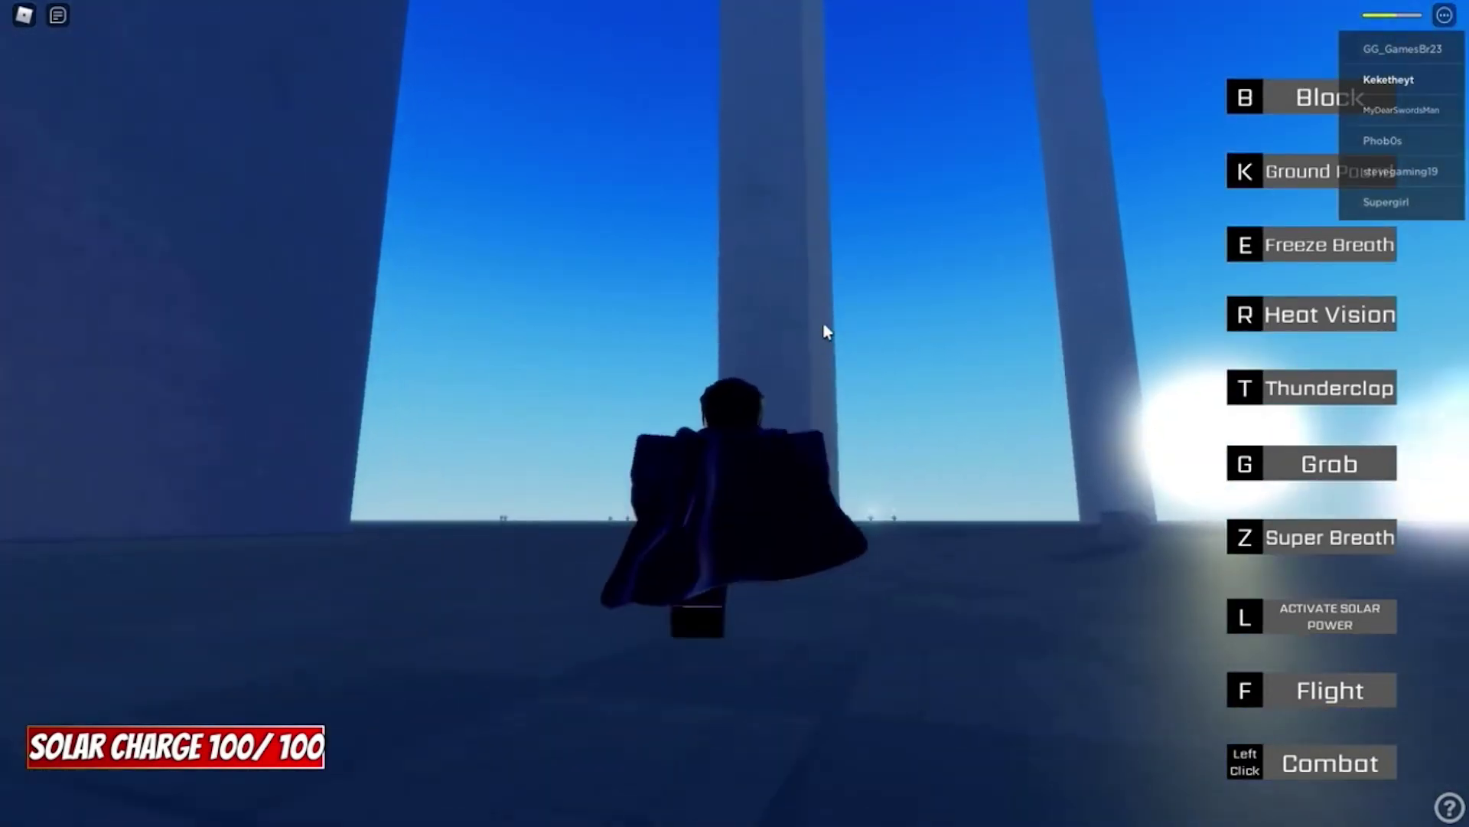
drag(817, 344, 795, 353)
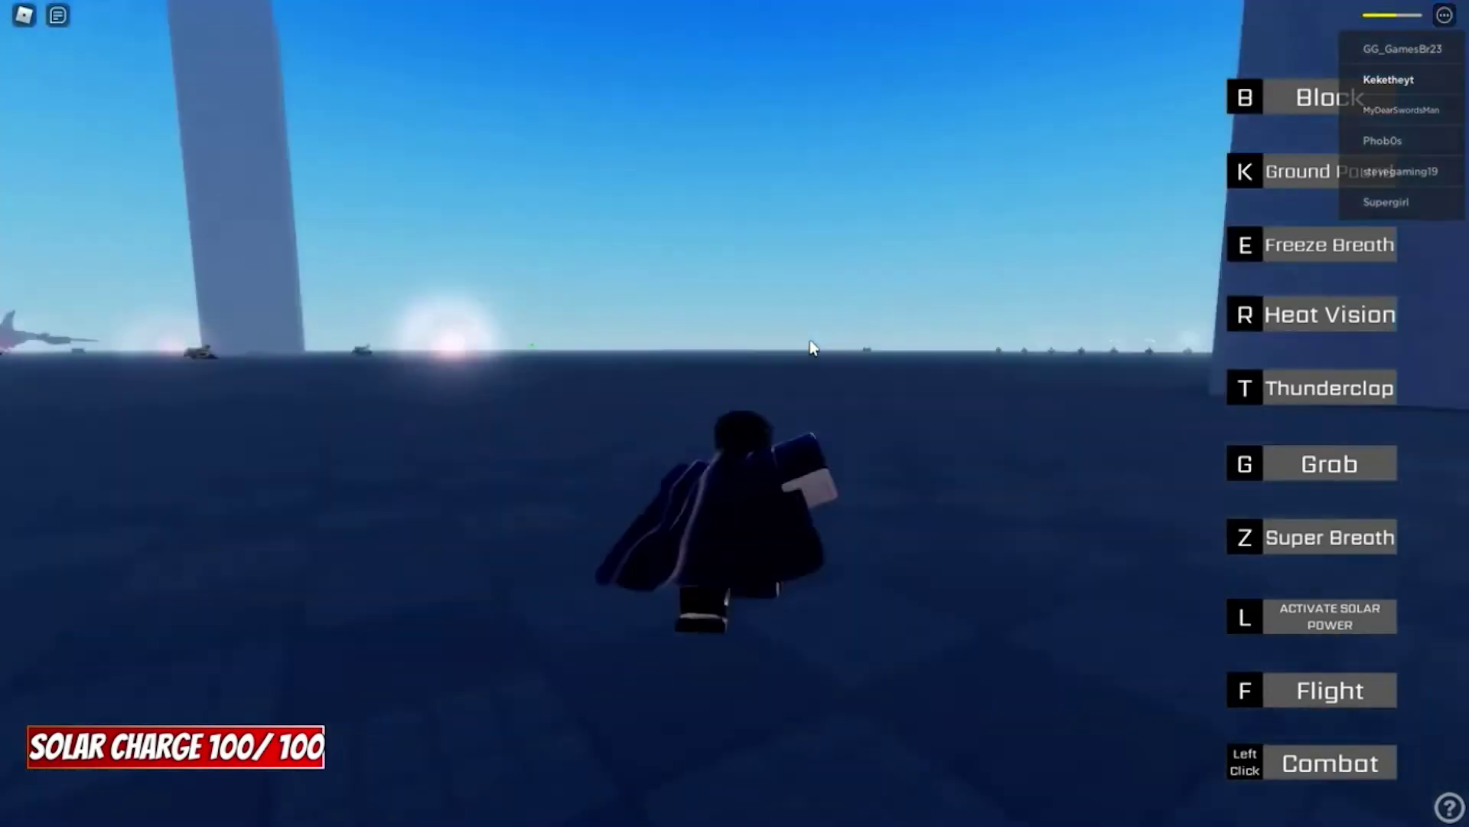
key(w)
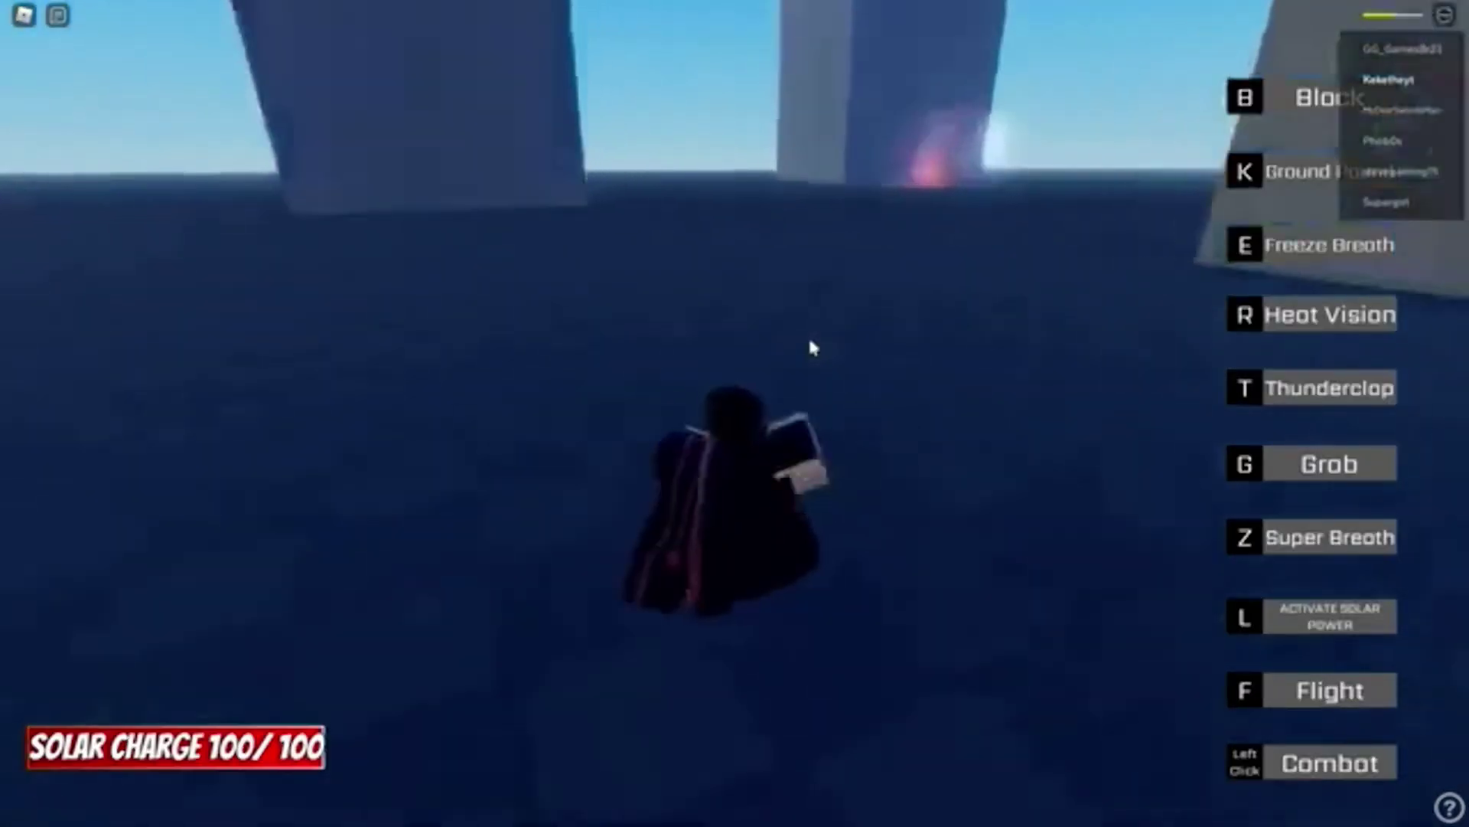
right_click(810, 345)
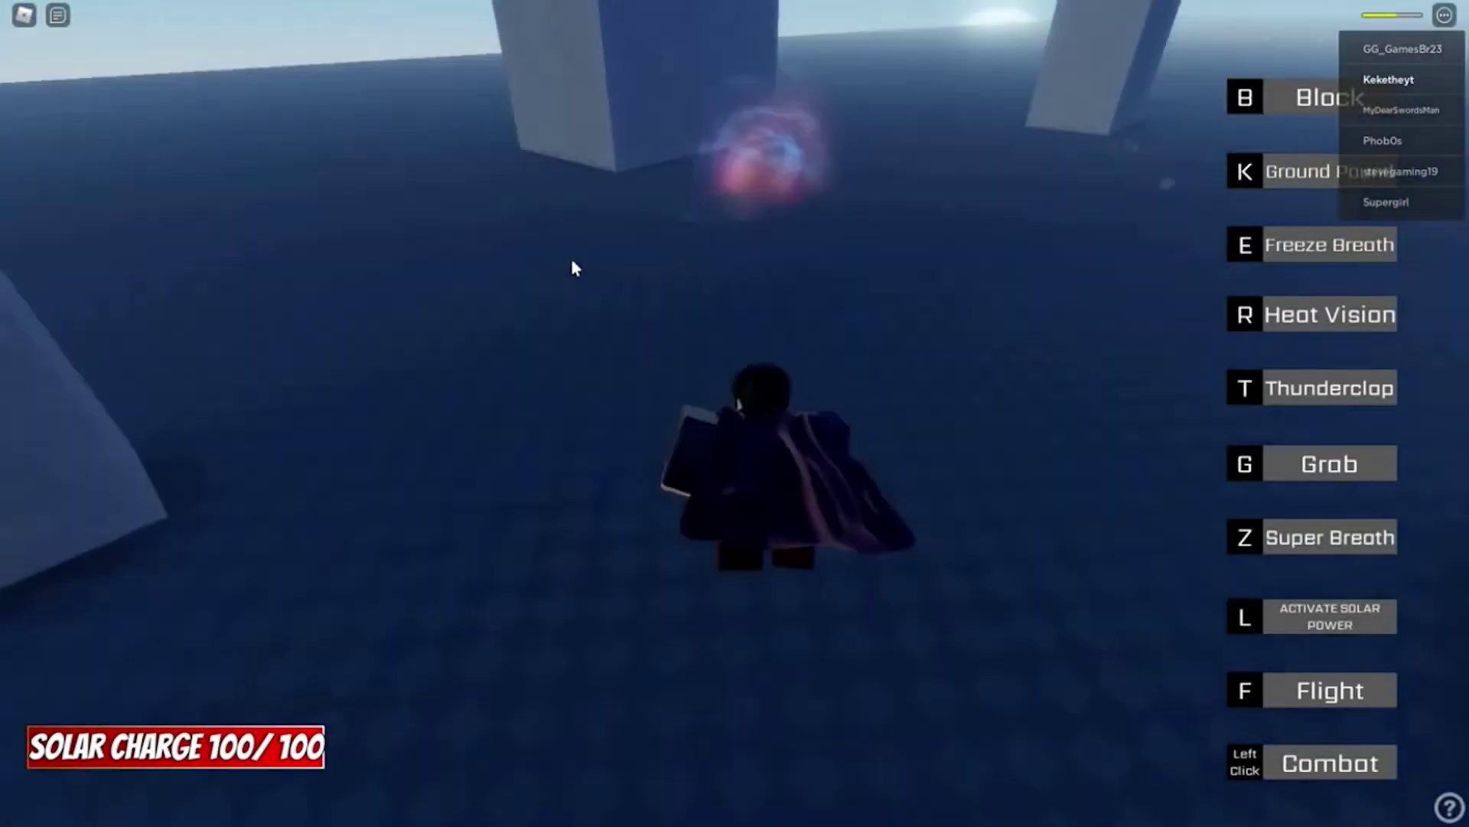
right_click(567, 273)
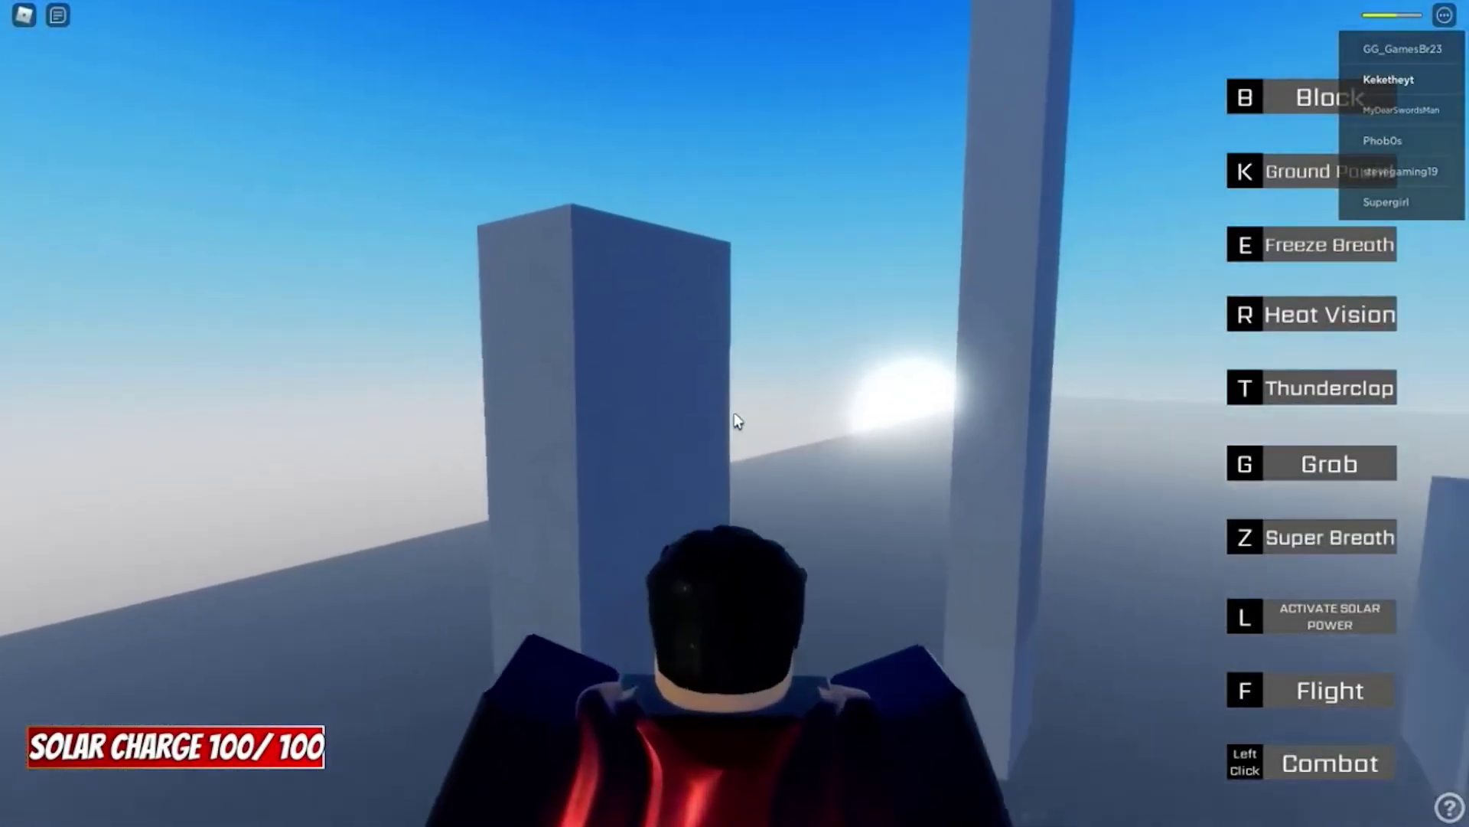
drag(733, 419, 734, 420)
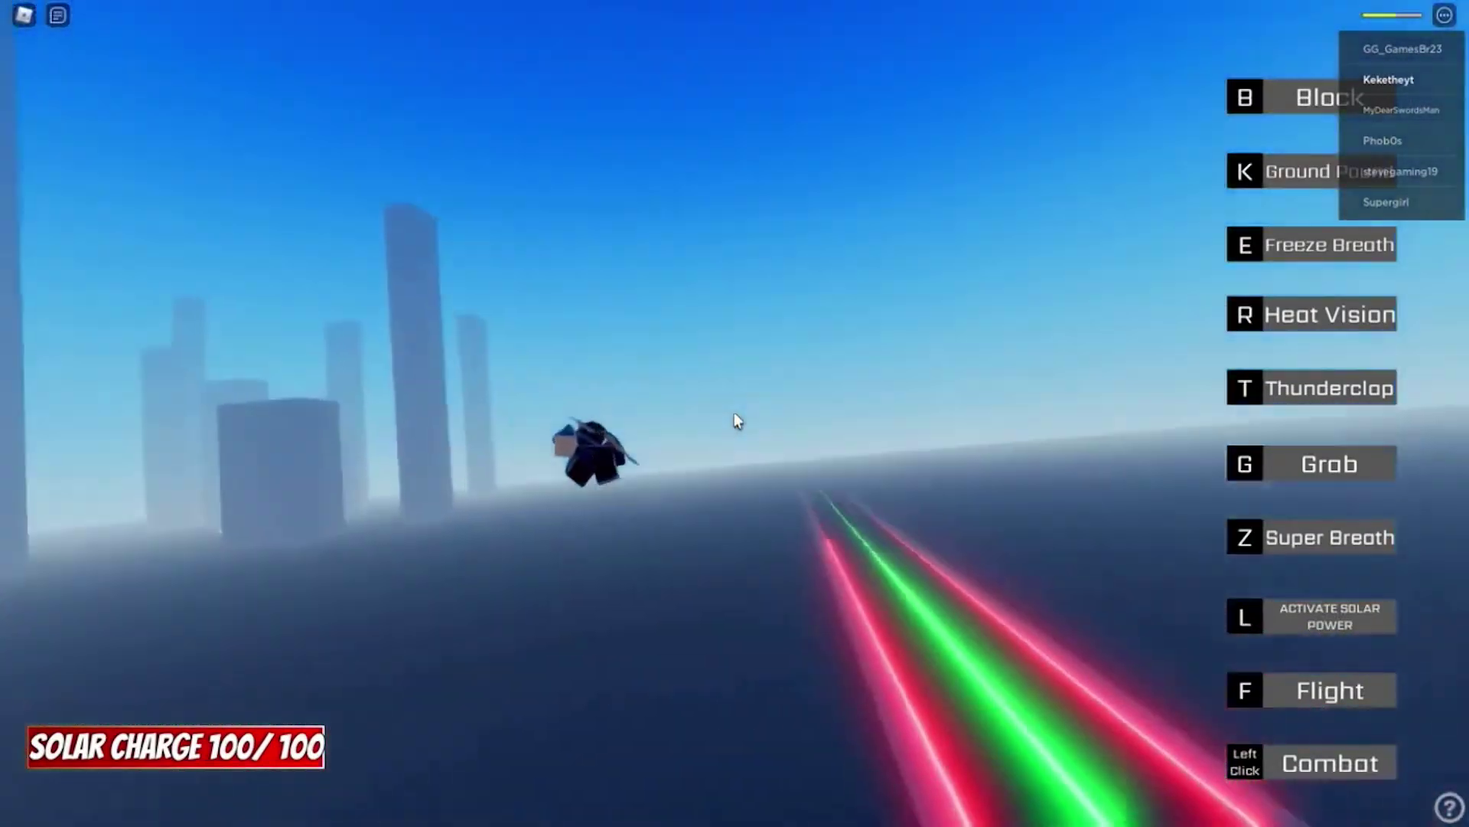
Pitch Superman's flight upward, climbing high above the pillars.
drag(733, 420, 734, 420)
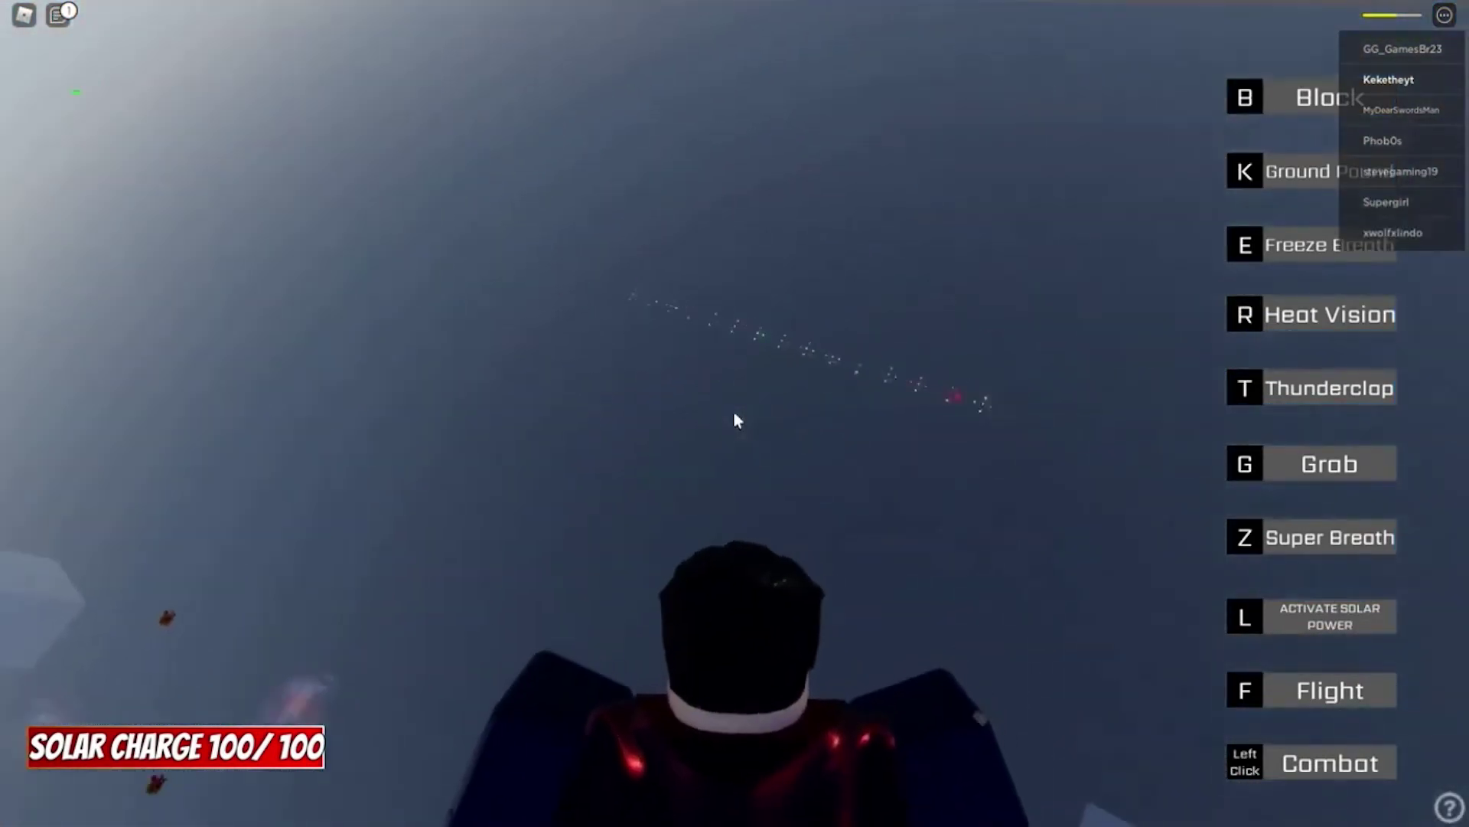
Fire Superman's red heat vision twice, aiming the beam at players below.
key(r)
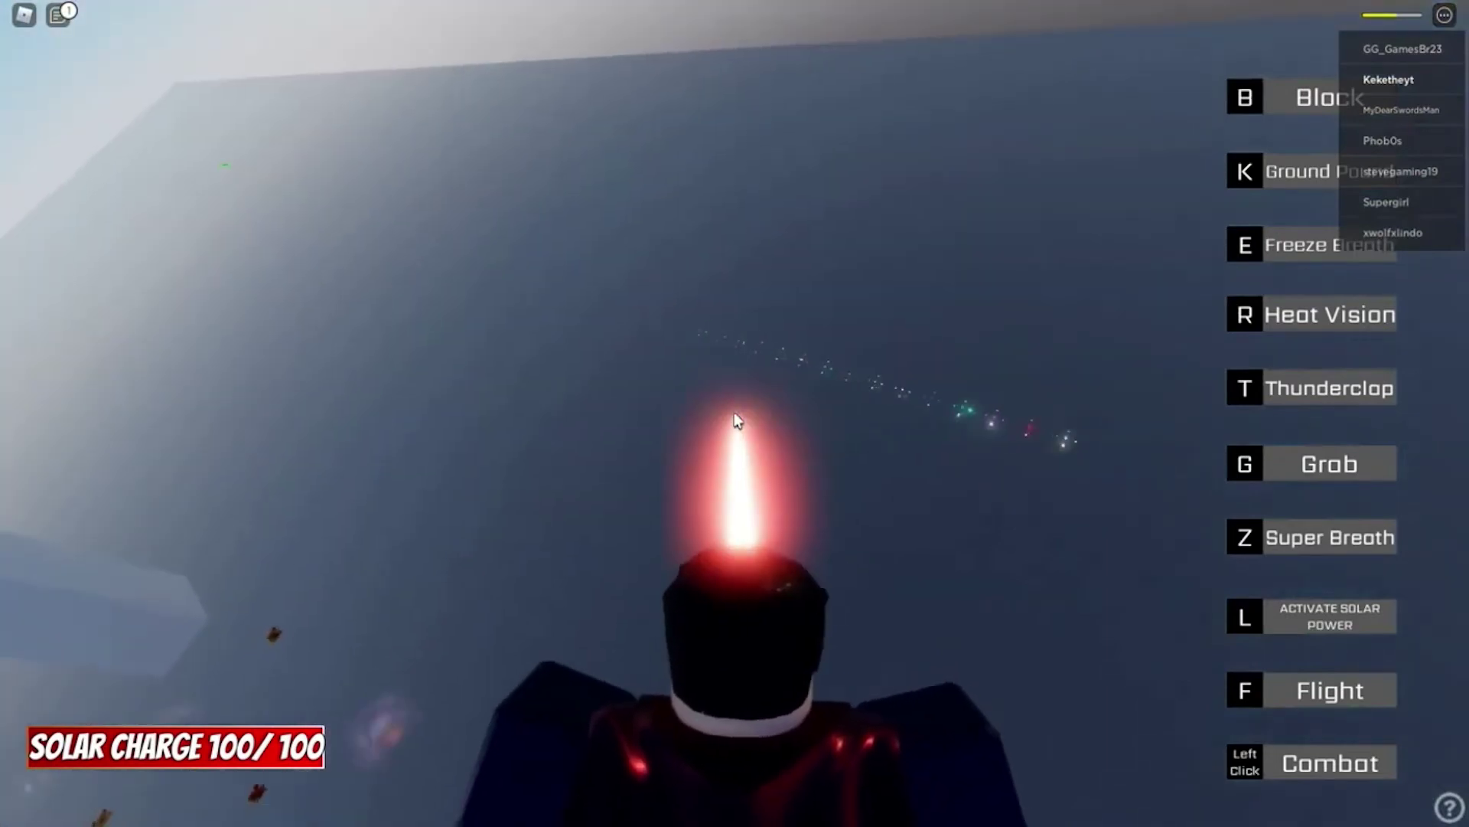
drag(733, 419, 734, 419)
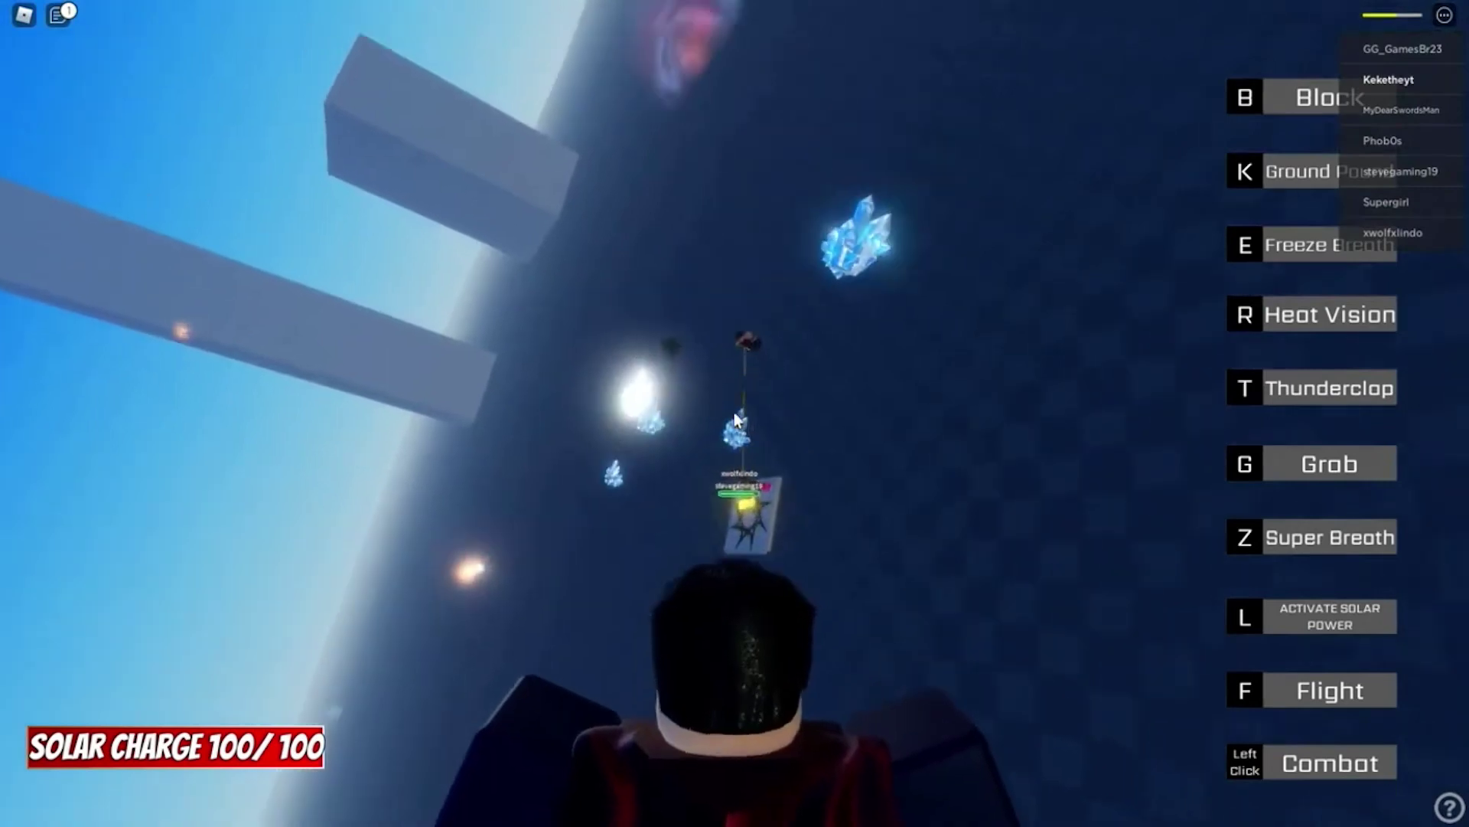
key(r)
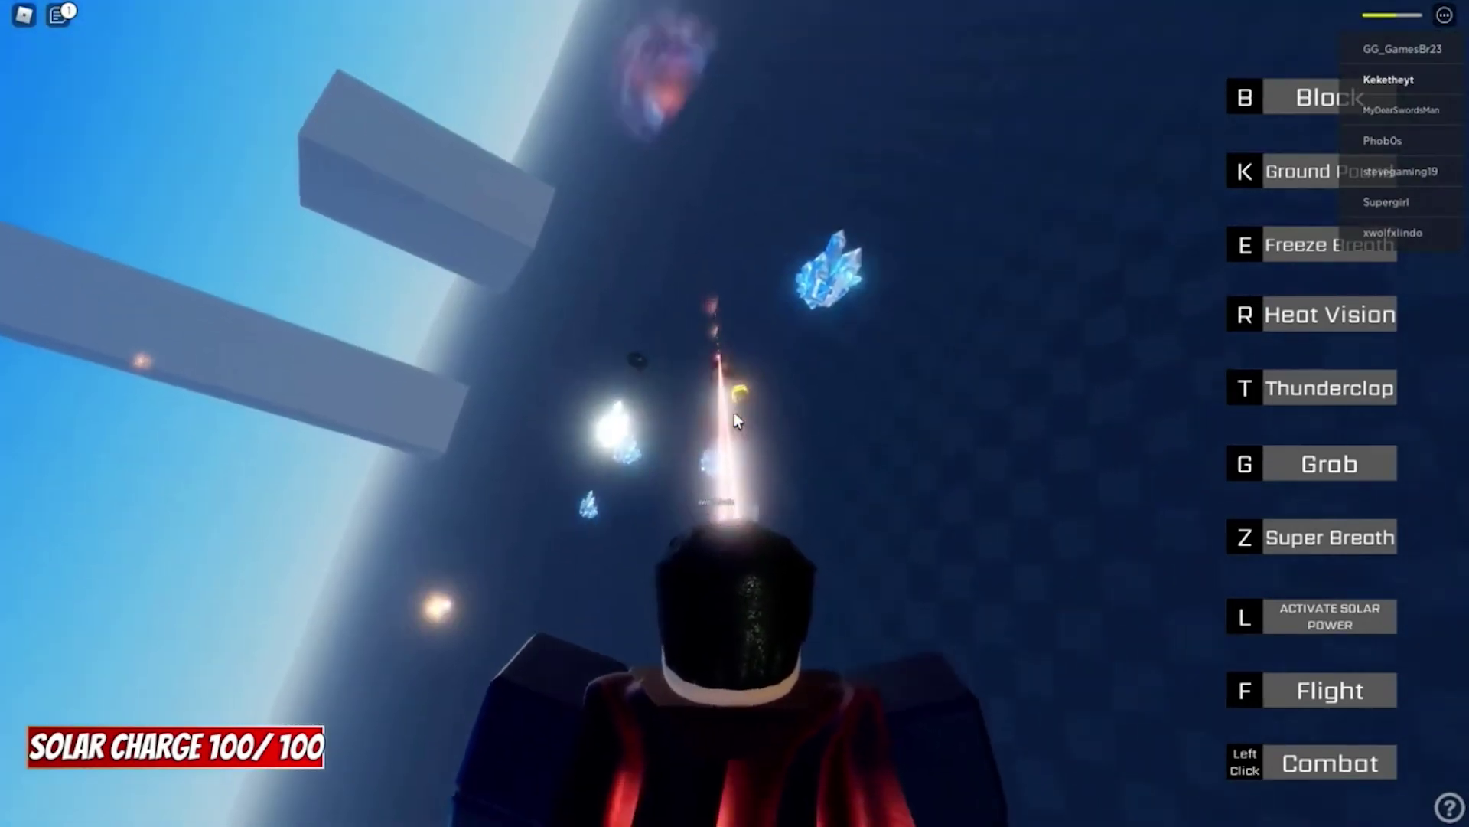